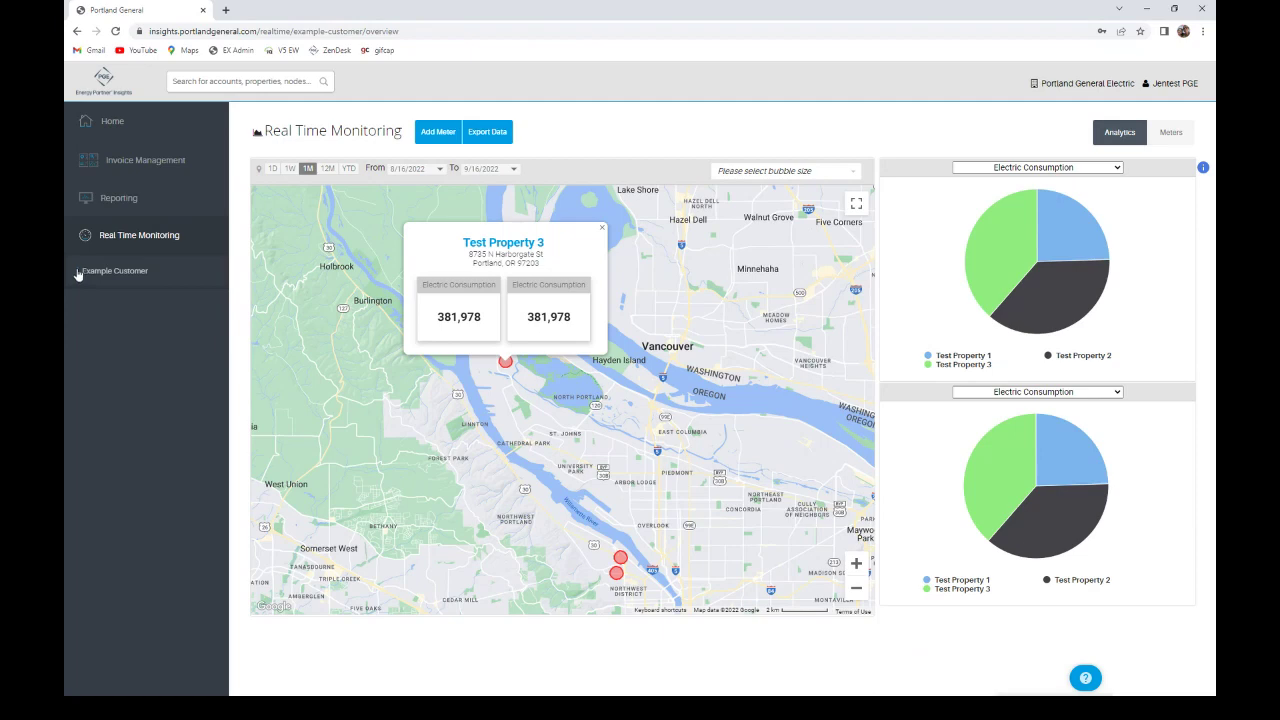
Expand the Example Customer tree to view Test Property 1's overview, and return to the Example Customer overview
{"action": "left_click", "coordinate": [78, 272]}
{"action": "left_click", "coordinate": [86, 290]}
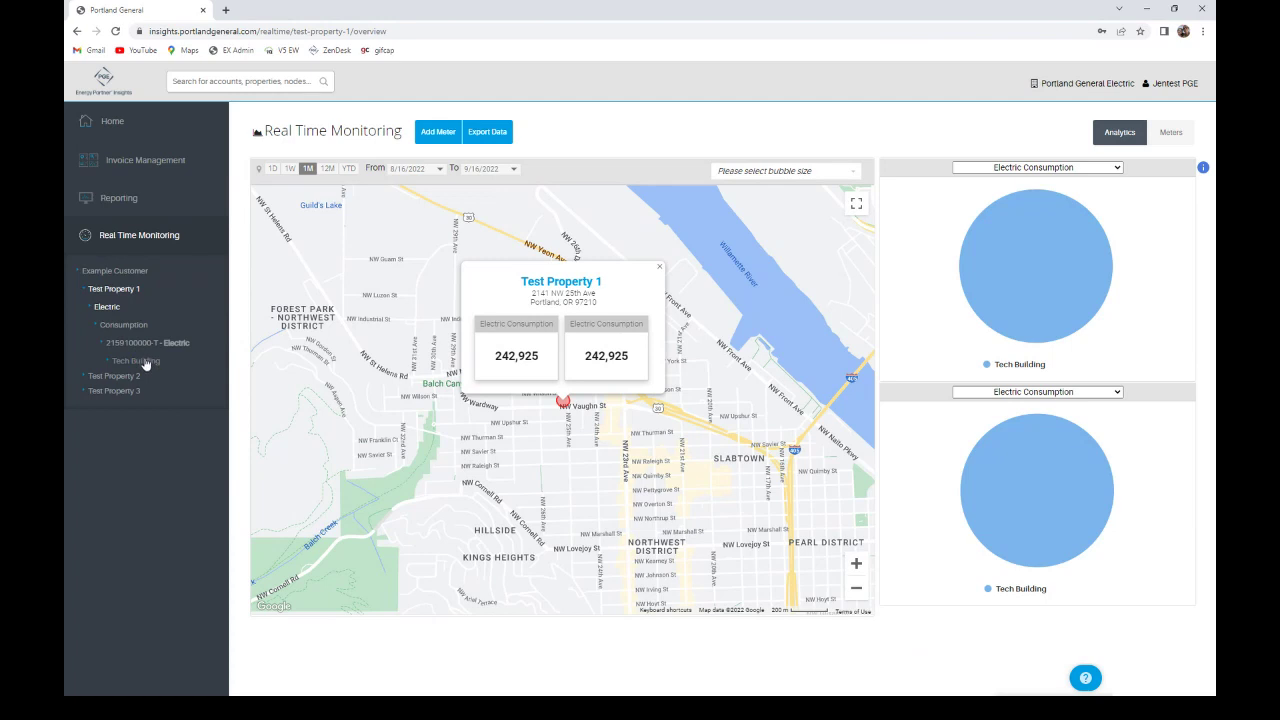
{"action": "left_click", "coordinate": [134, 274]}
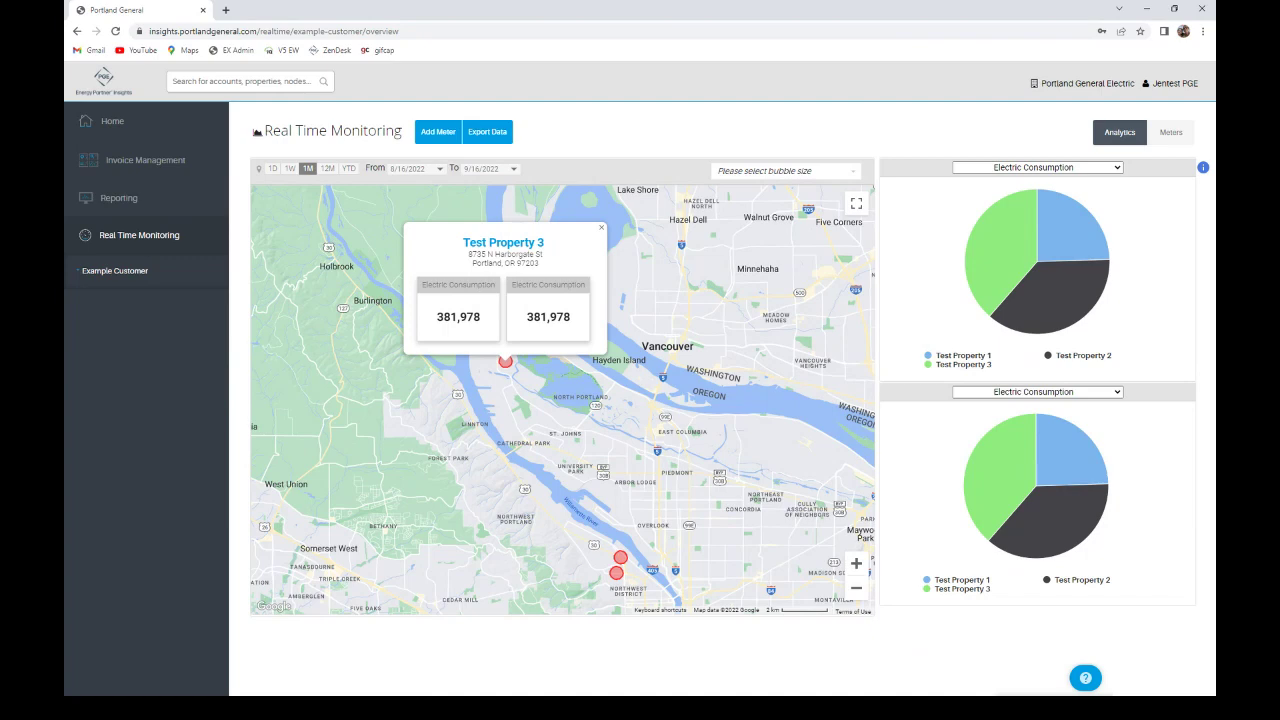
Review the upper pie chart's metric options, keep Electric Consumption, and inspect the consumption share of individual properties
{"action": "left_click", "coordinate": [1118, 168]}
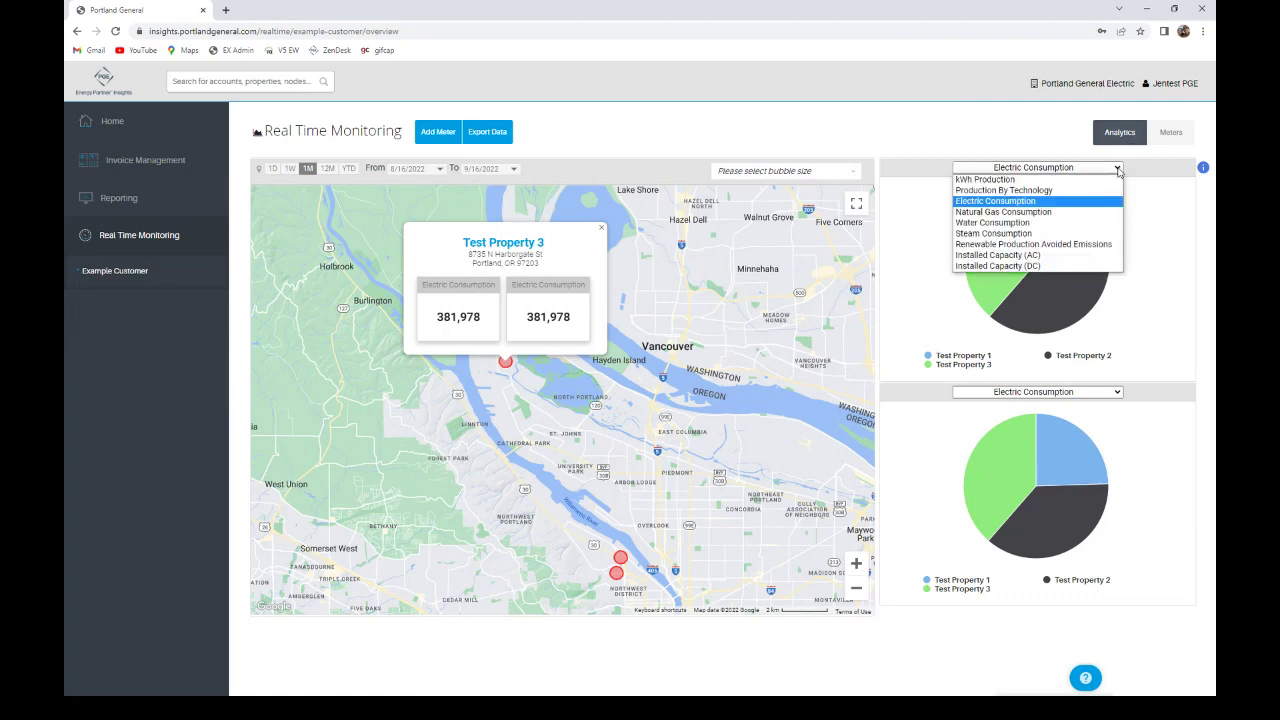
{"action": "left_click", "coordinate": [1038, 201]}
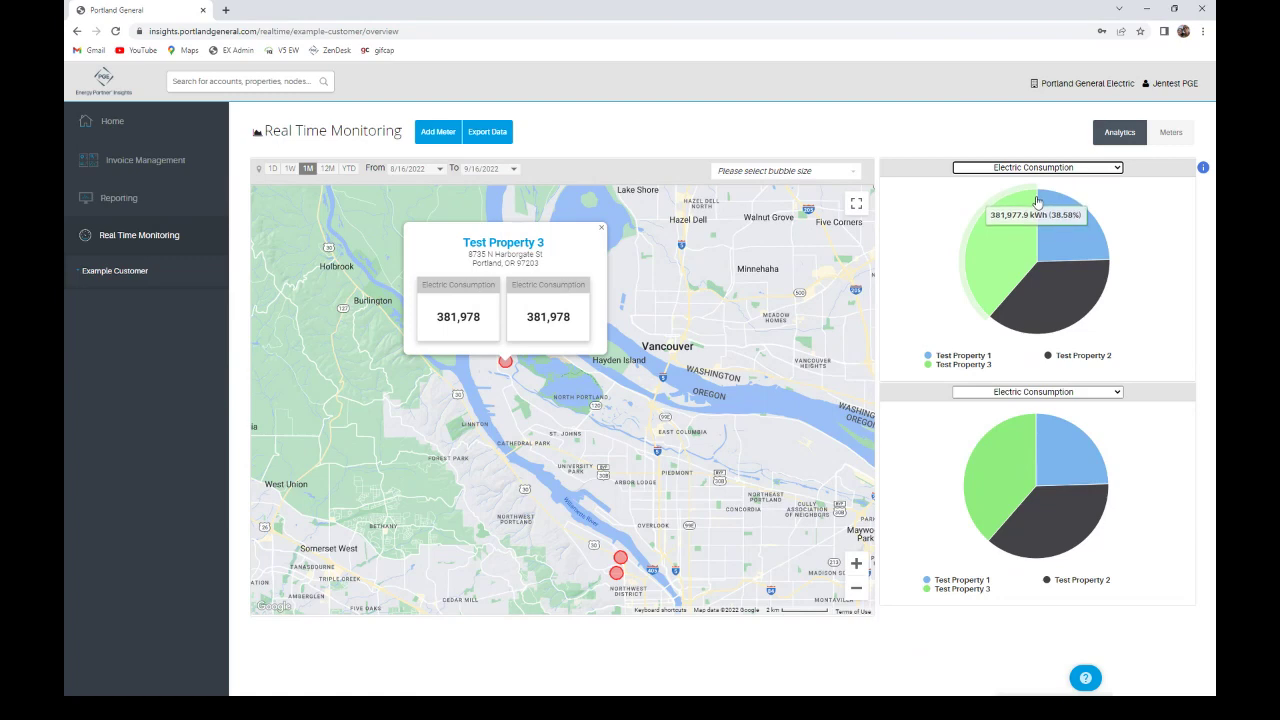
{"action": "mouse_move", "coordinate": [1048, 240]}
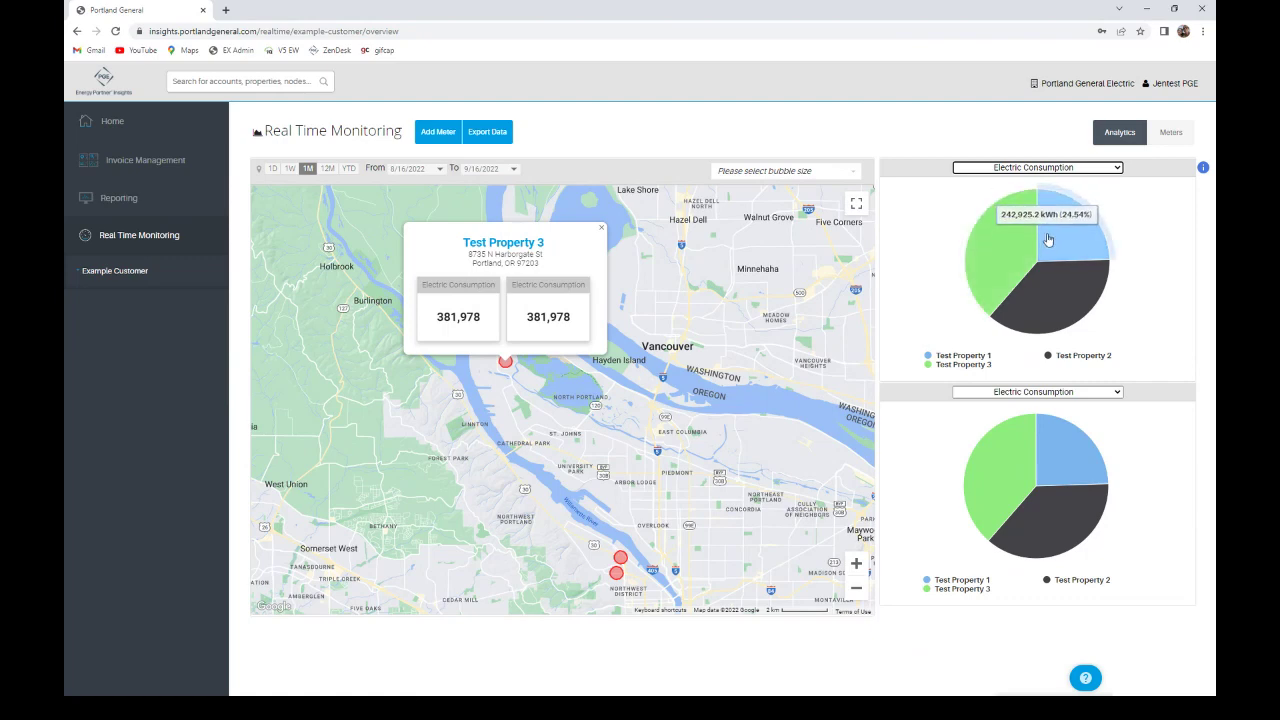
{"action": "mouse_move", "coordinate": [1020, 267]}
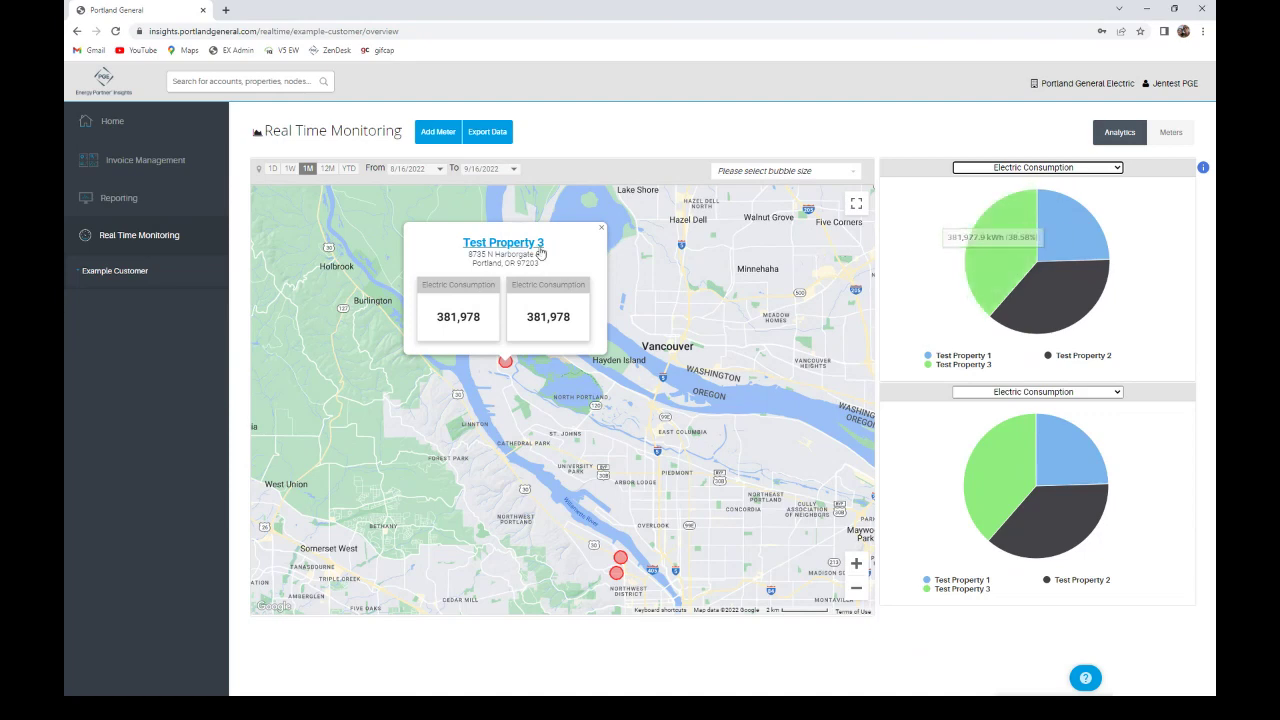
Set the overview period to 12M, size the map bubbles by Energy under kWh Consumption, and dismiss the property pop-up
{"action": "left_click", "coordinate": [328, 170]}
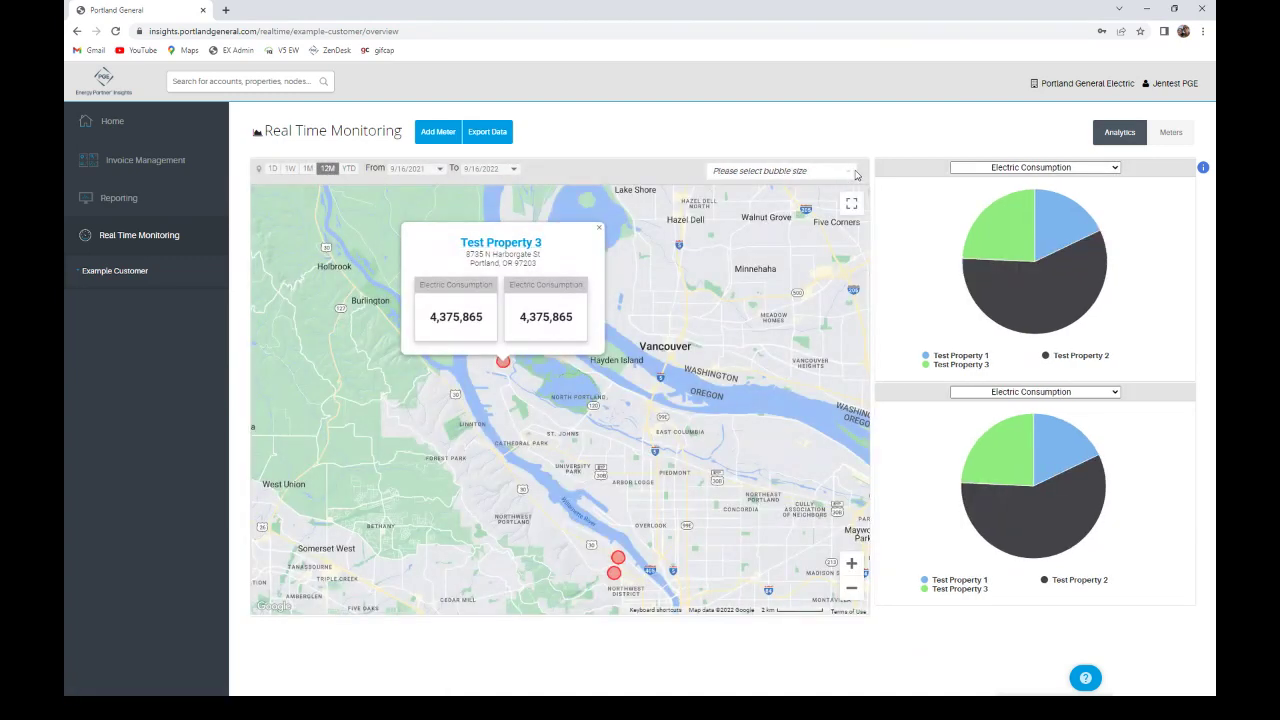
{"action": "left_click", "coordinate": [850, 173]}
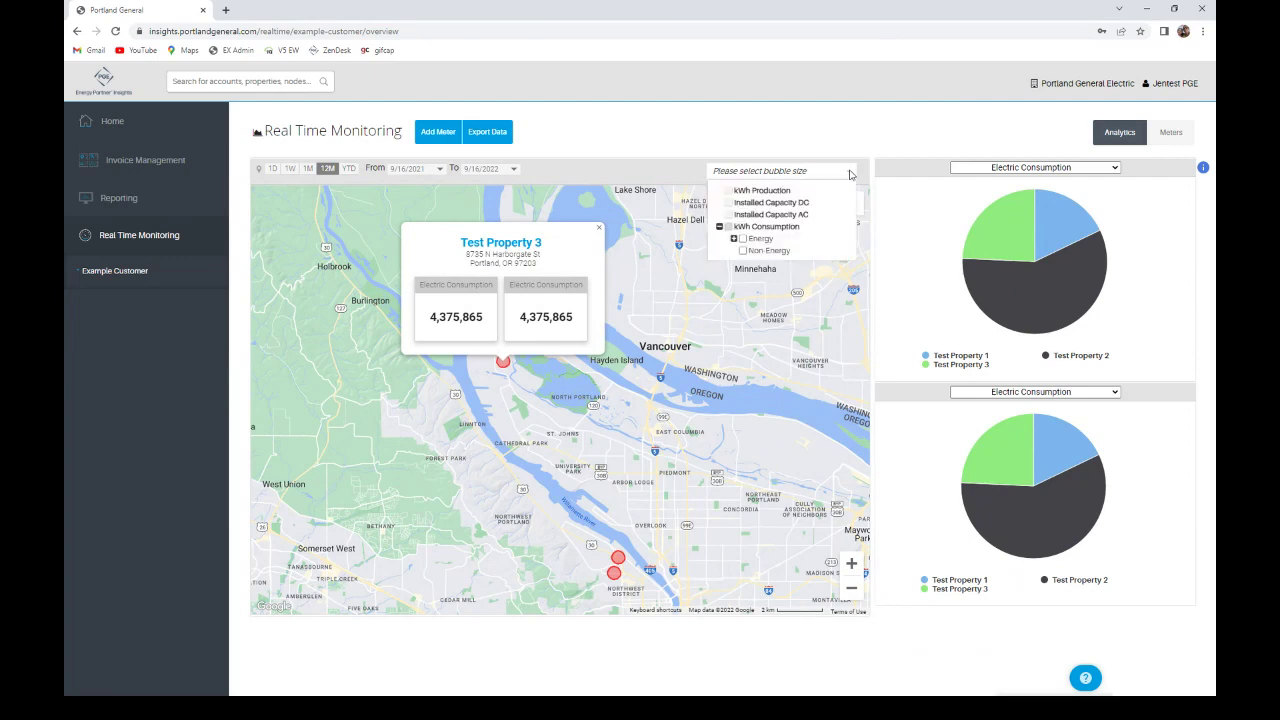
{"action": "left_click", "coordinate": [743, 239]}
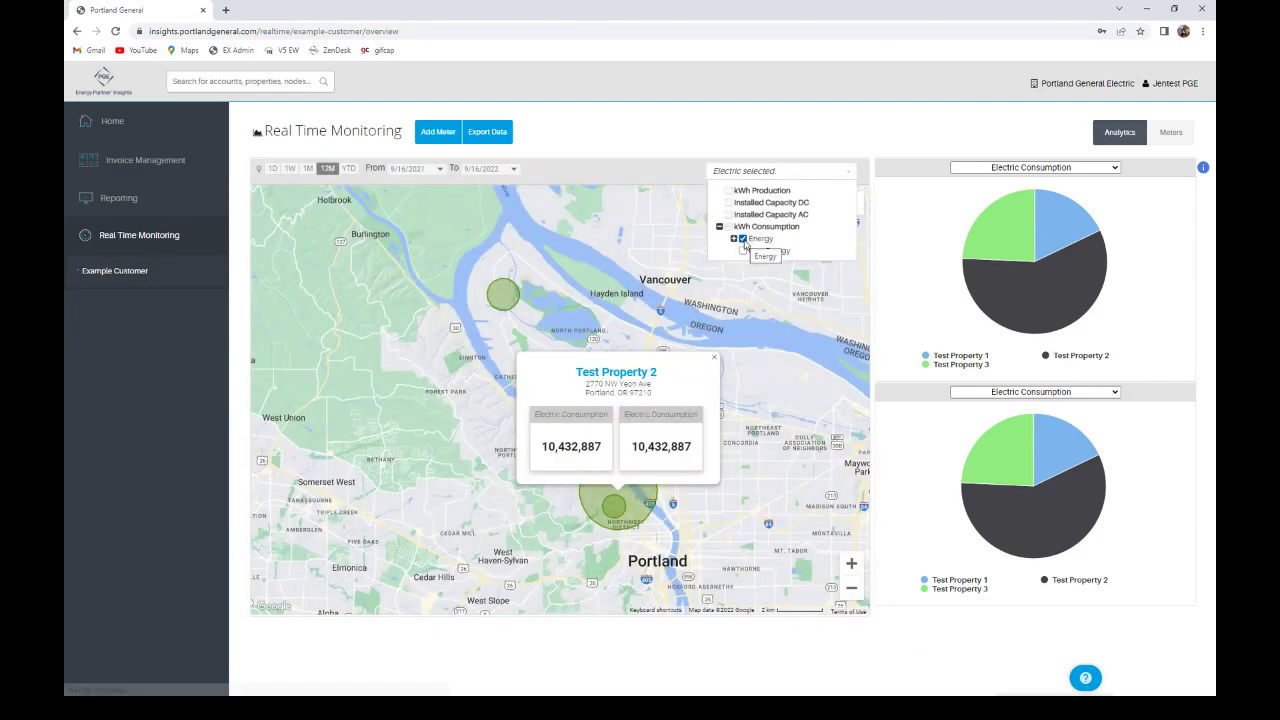
{"action": "left_click", "coordinate": [715, 361]}
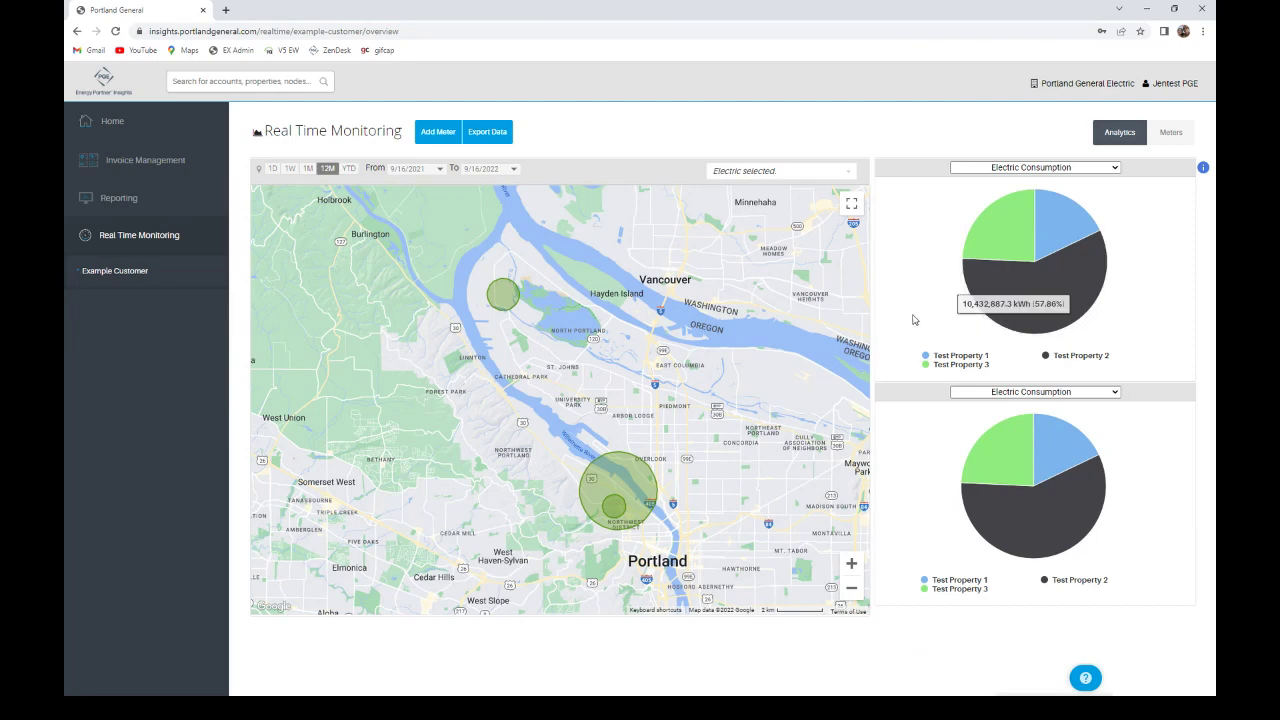
Export the meter readings as CSV for the period 1/1/2020 to 12/31/2020
{"action": "left_click", "coordinate": [490, 134]}
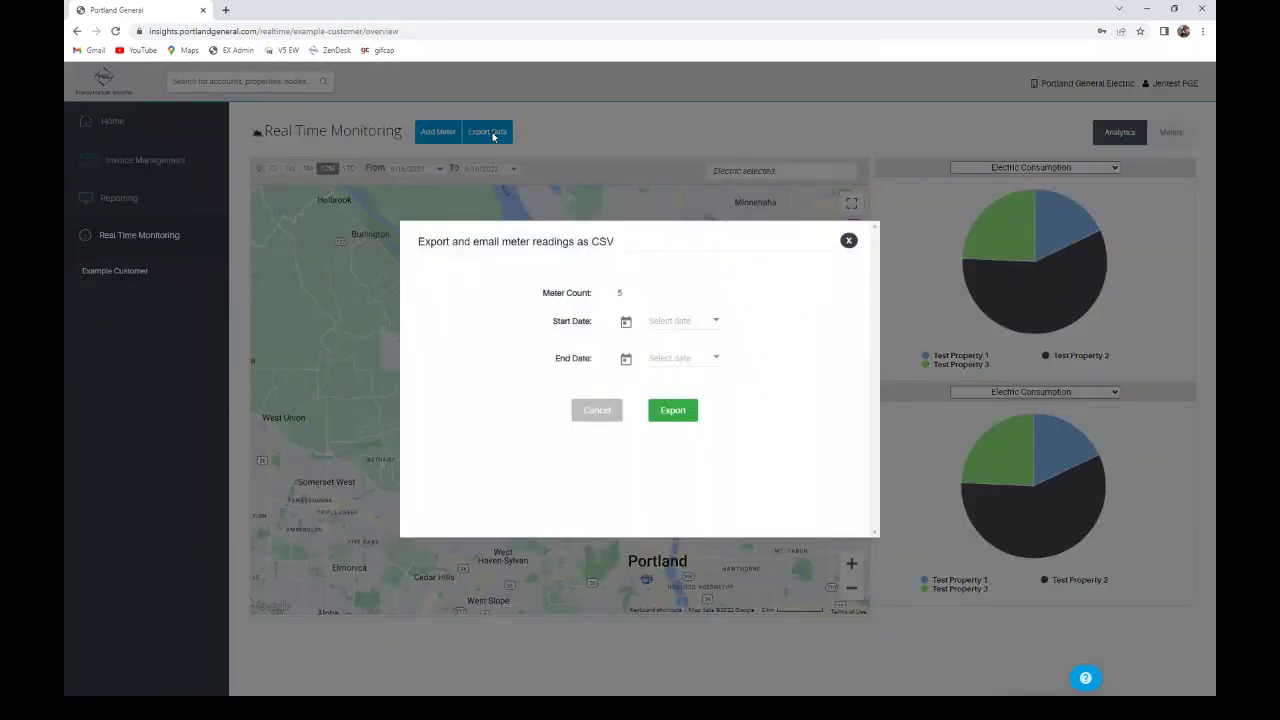
{"action": "left_click", "coordinate": [659, 318]}
{"action": "type", "text": "1/4/2020"}
{"action": "left_click", "coordinate": [666, 357]}
{"action": "type", "text": "12/31/20220"}
{"action": "left_click", "coordinate": [673, 412]}
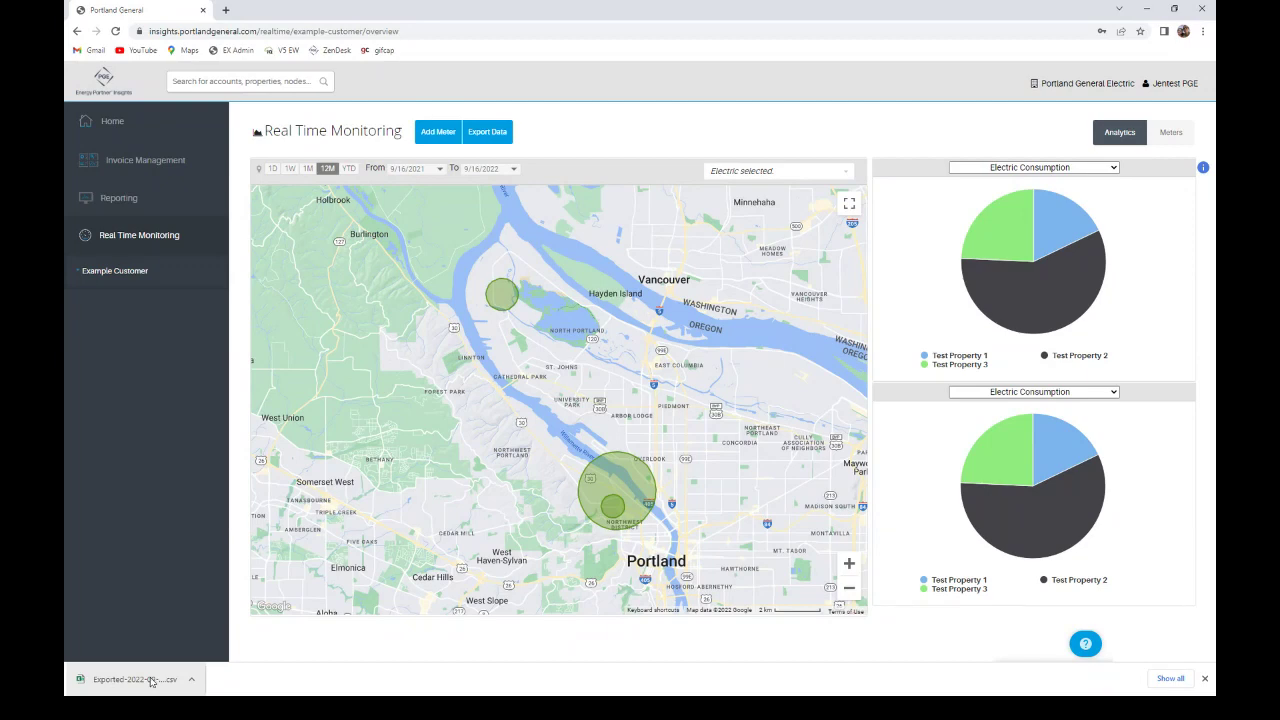
Open the downloaded meter readings CSV in Excel and return to the Real Time Monitoring page in the browser
{"action": "left_click", "coordinate": [151, 681]}
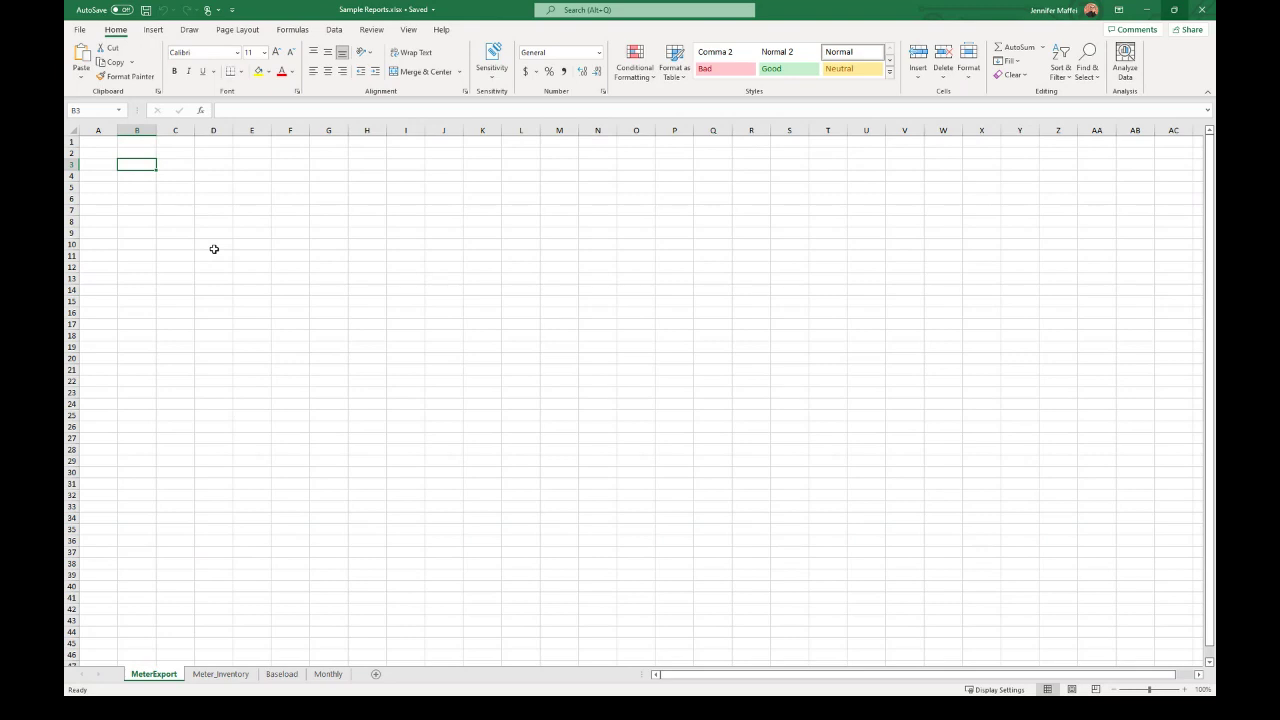
{"action": "key", "text": "alt"}
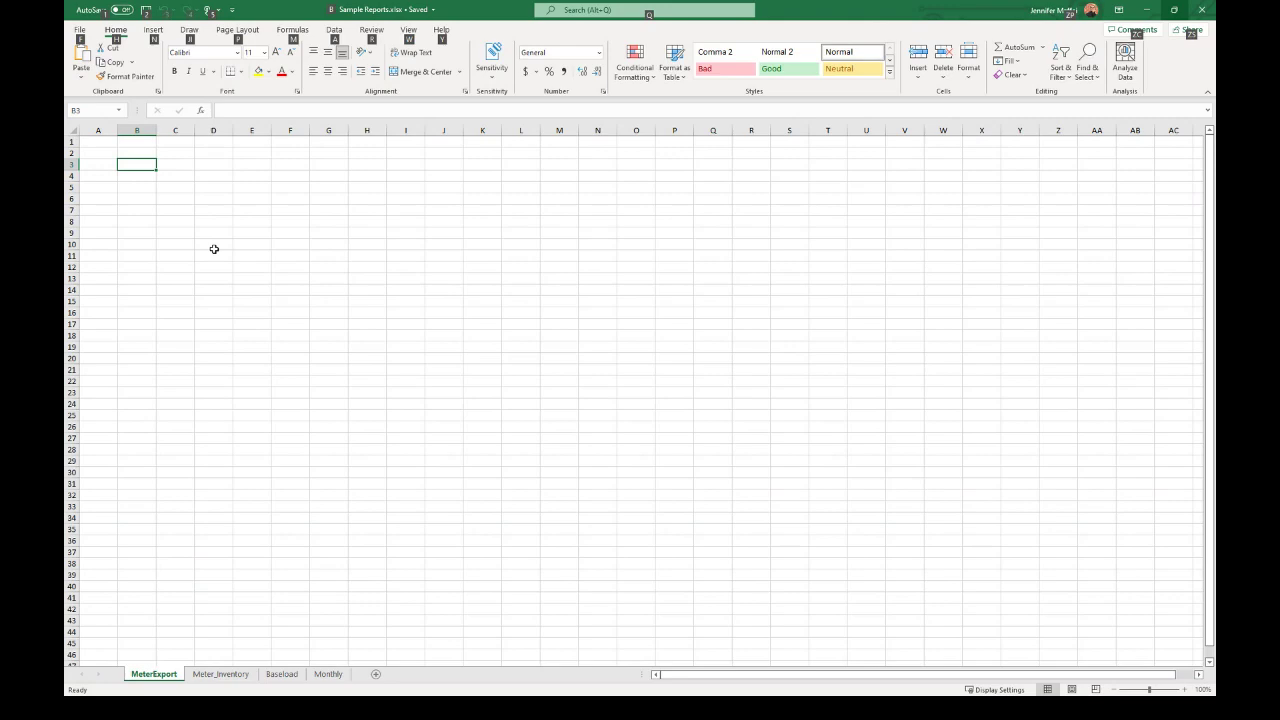
{"action": "key", "text": "Escape"}
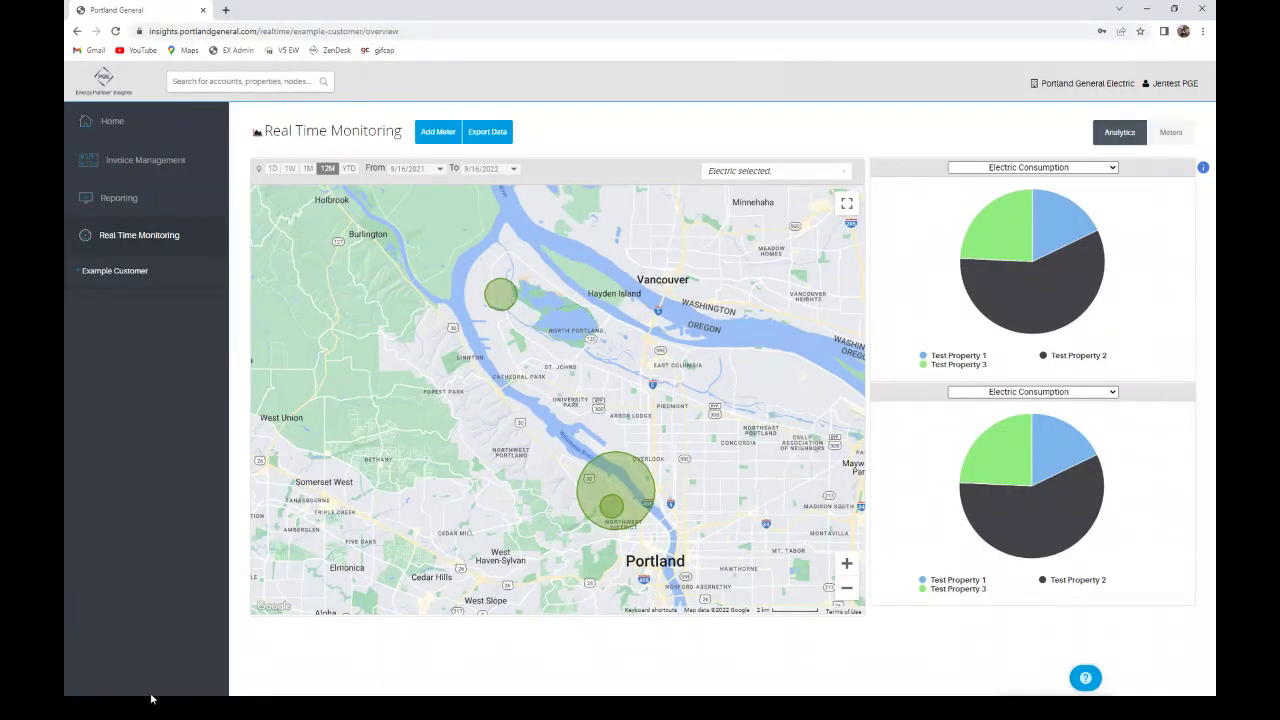
{"action": "mouse_move", "coordinate": [1042, 248]}
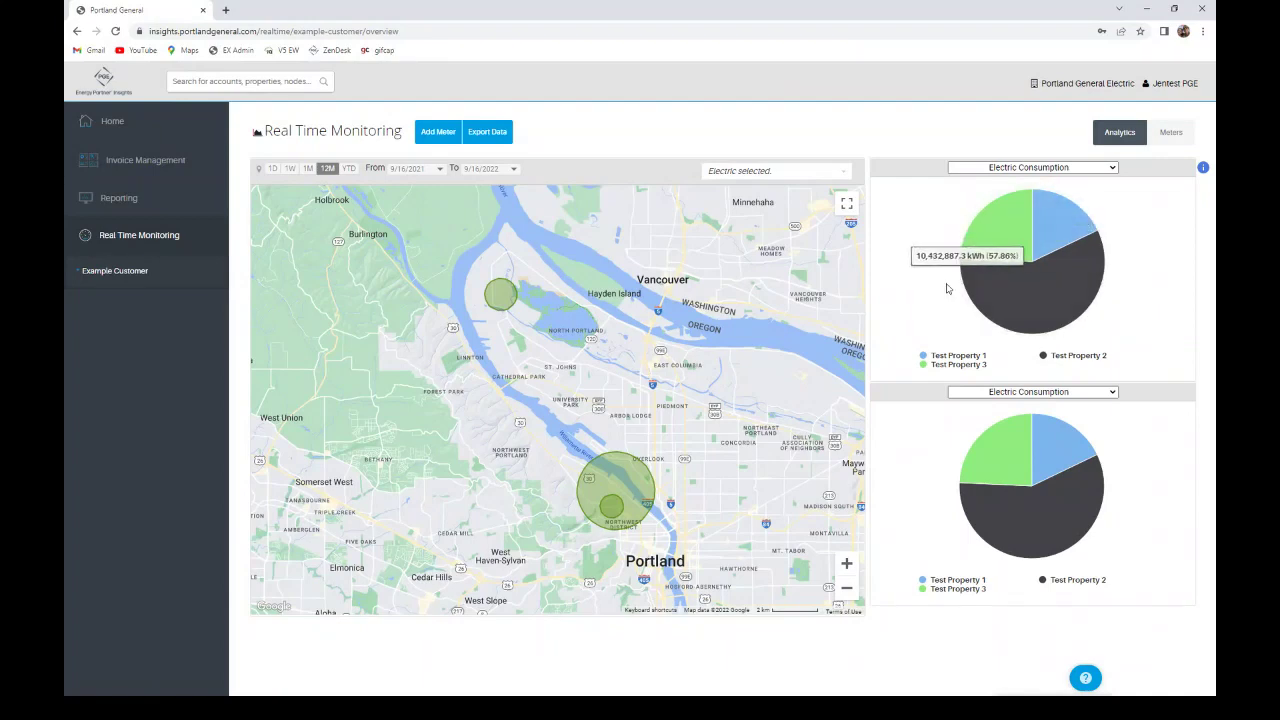
Try another meter readings export with start date 1/1/2020 and end date 12/31/220
{"action": "left_click", "coordinate": [495, 137]}
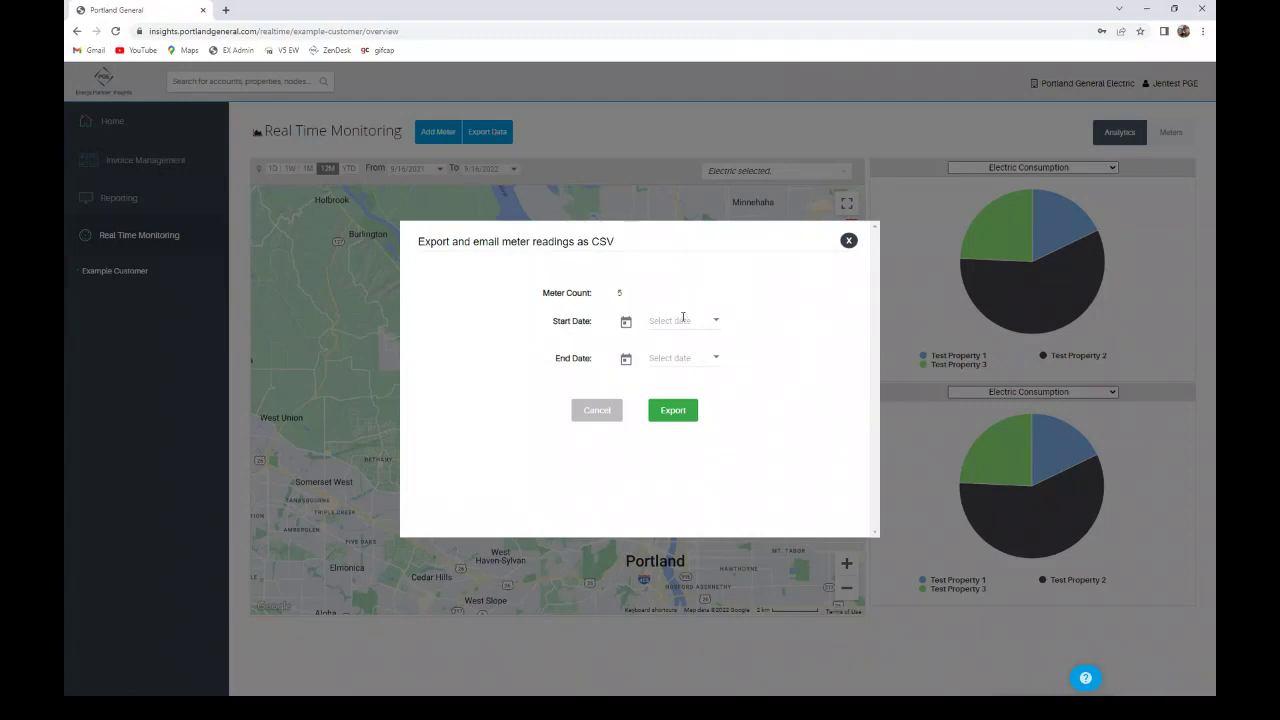
{"action": "left_click", "coordinate": [683, 317]}
{"action": "type", "text": "1/1/2020"}
{"action": "left_click", "coordinate": [676, 358]}
{"action": "type", "text": "12/31/2020"}
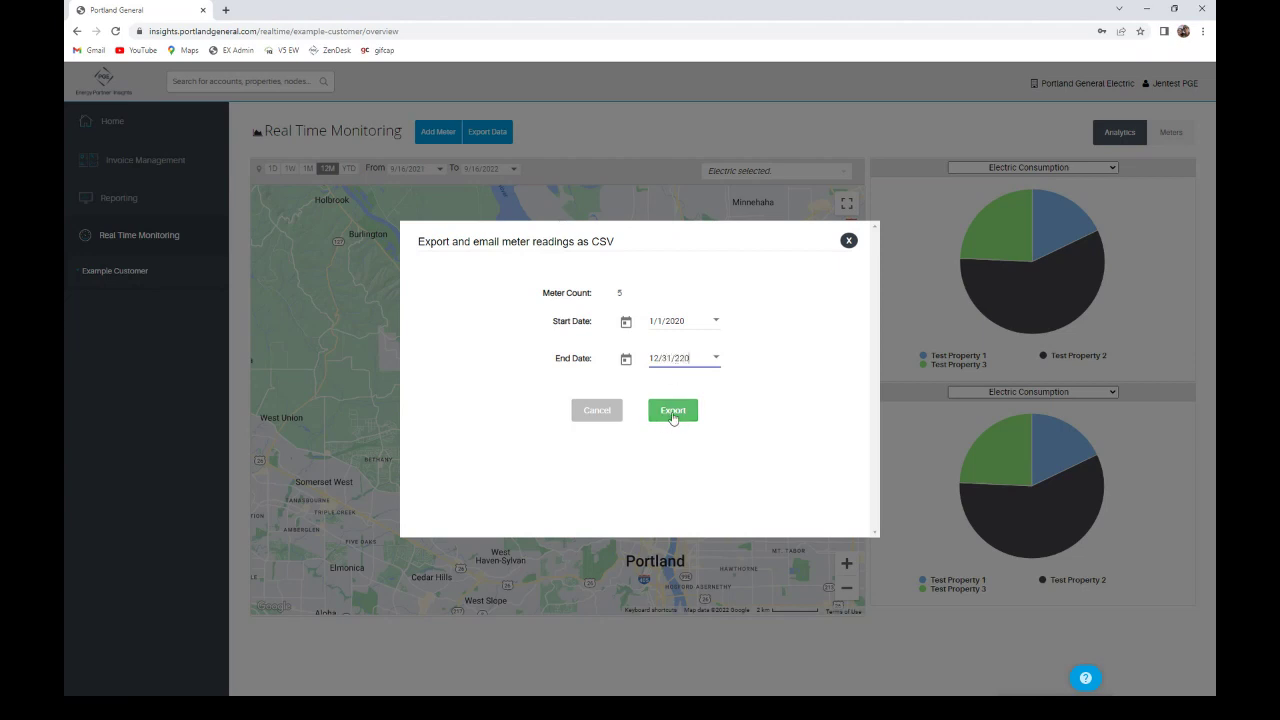
{"action": "left_click", "coordinate": [673, 410]}
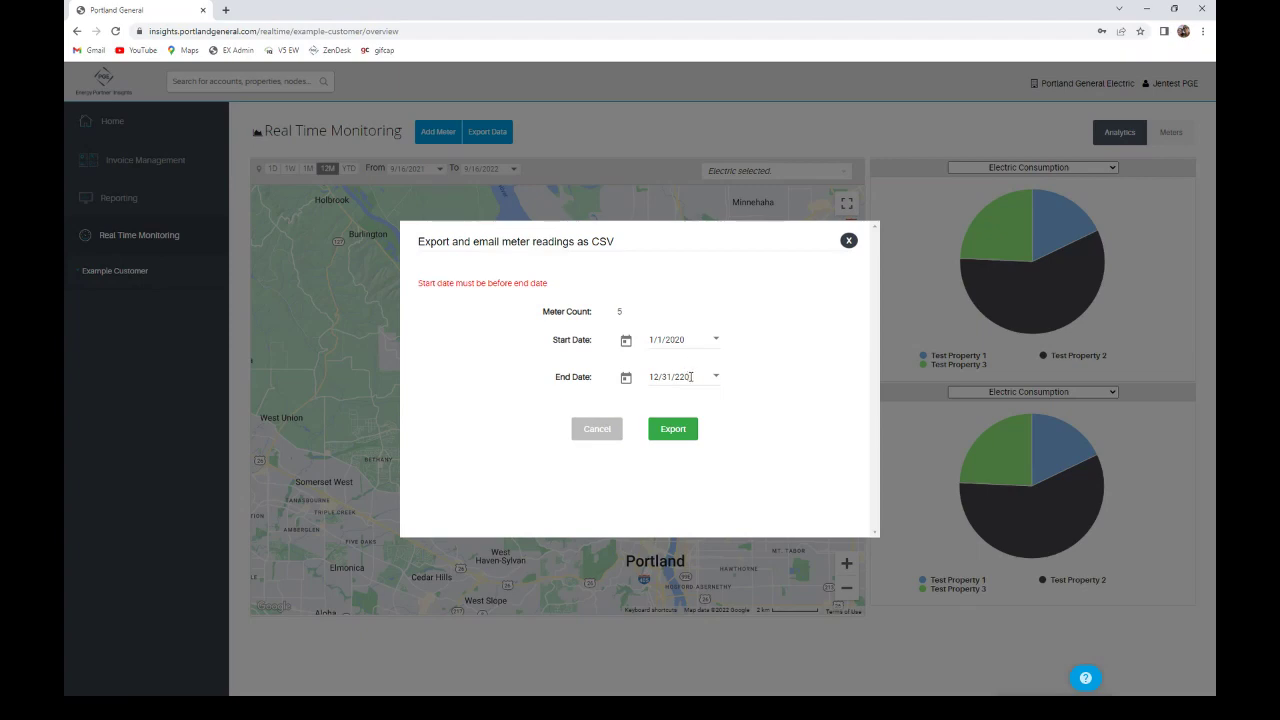
Correct the export's end date to 12/31/2020 and export the meter readings
{"action": "left_click", "coordinate": [690, 376]}
{"action": "key", "text": "BackSpace"}
{"action": "type", "text": "020"}
{"action": "left_click", "coordinate": [680, 429]}
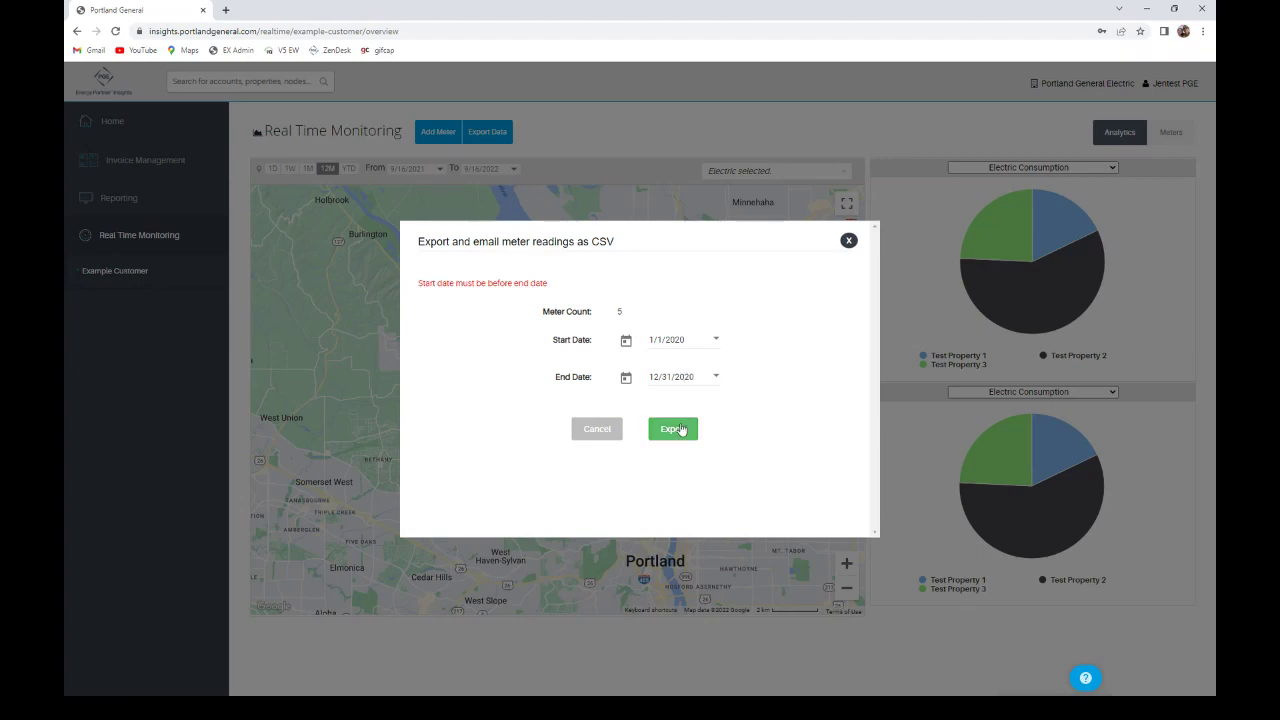
{"action": "left_click", "coordinate": [680, 429]}
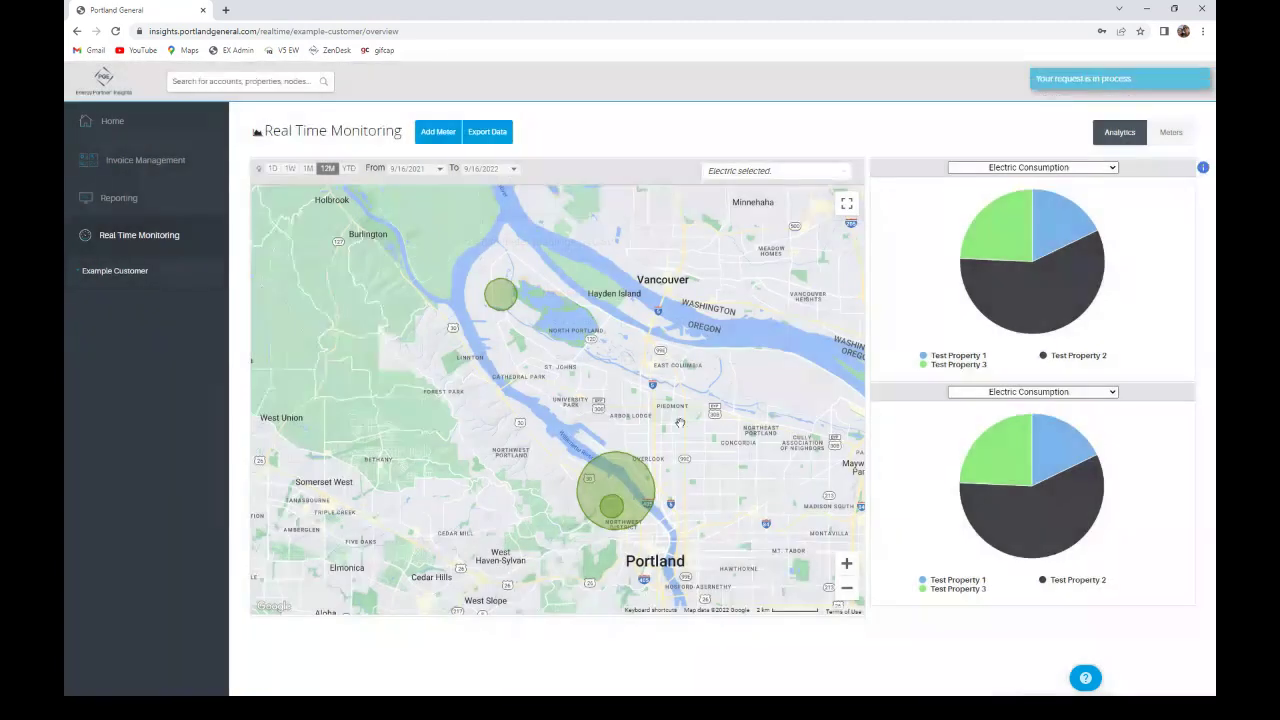
Open the newly downloaded readings file in Excel and autofit the widths of columns A to I in the exported data
{"action": "left_click", "coordinate": [620, 452]}
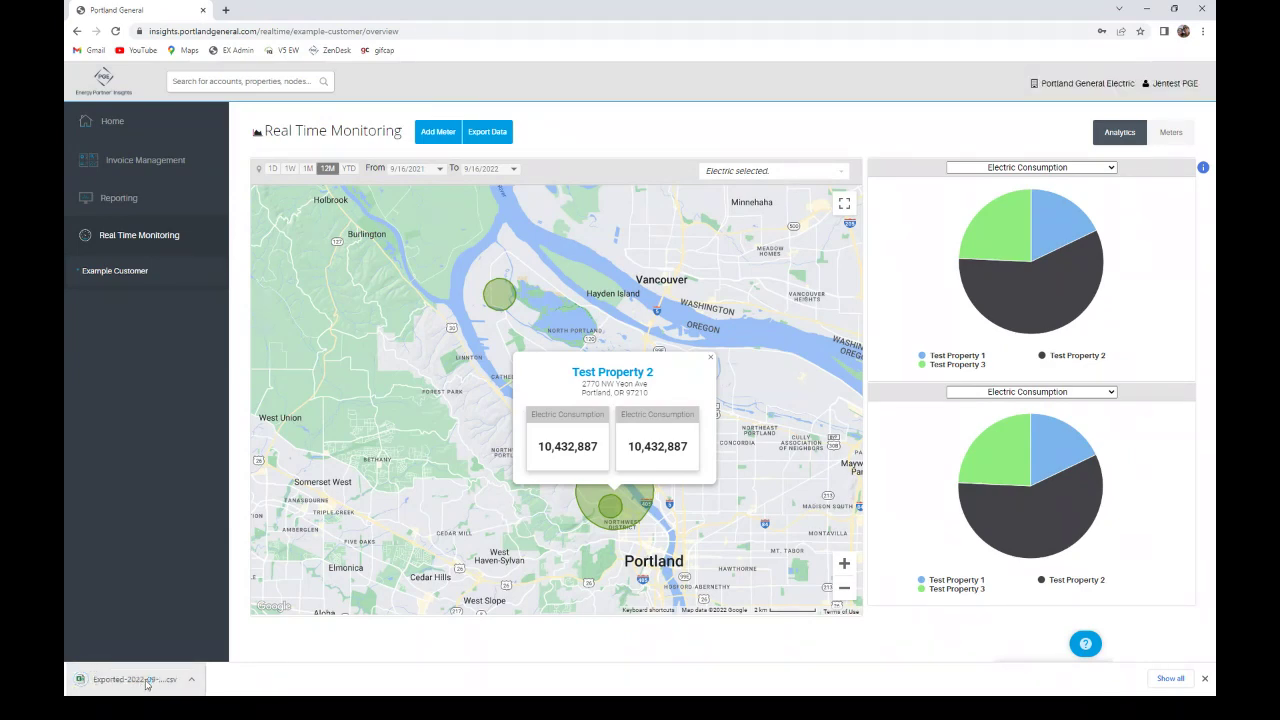
{"action": "left_click", "coordinate": [146, 683]}
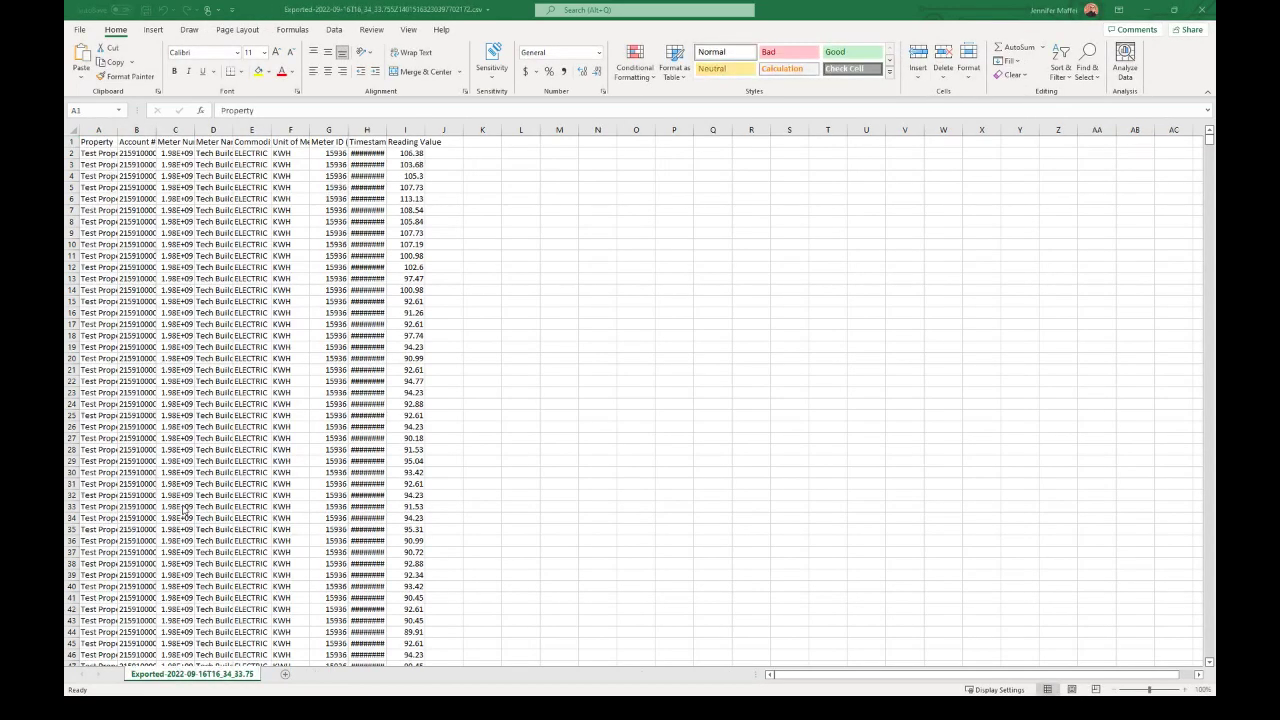
{"action": "left_click", "coordinate": [105, 130]}
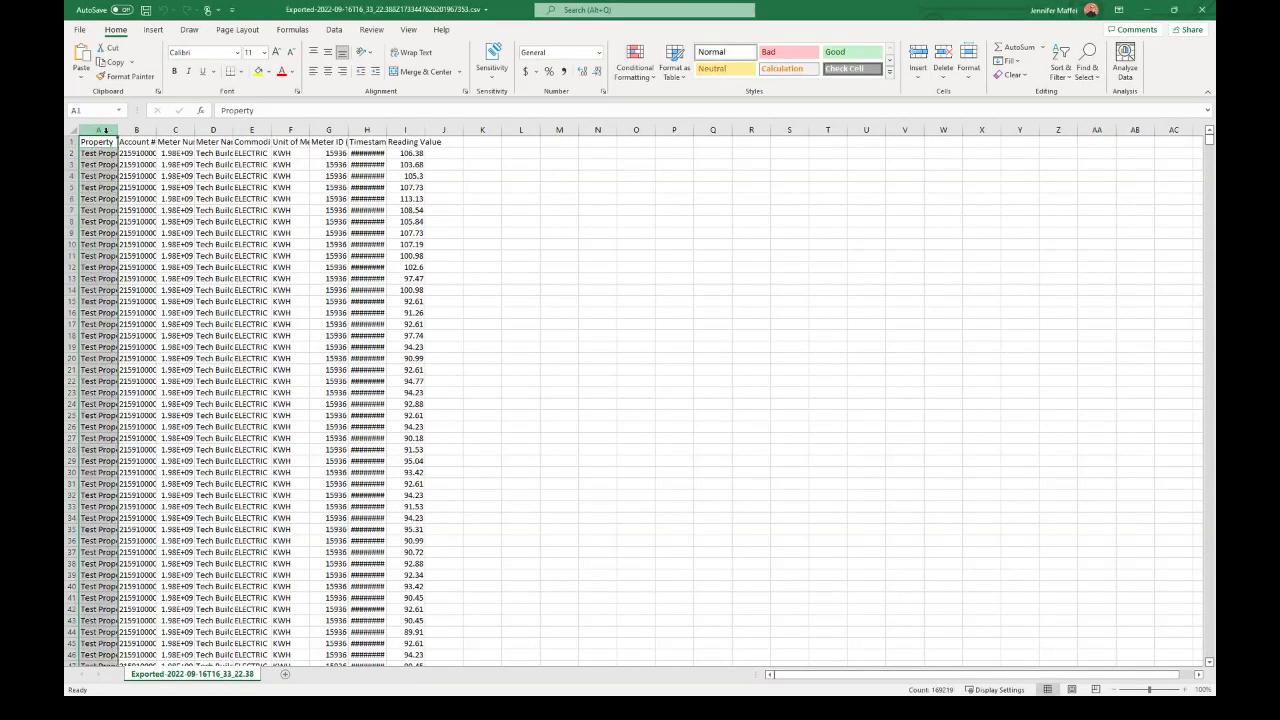
{"action": "left_click_drag", "start_coordinate": [105, 130], "coordinate": [430, 130]}
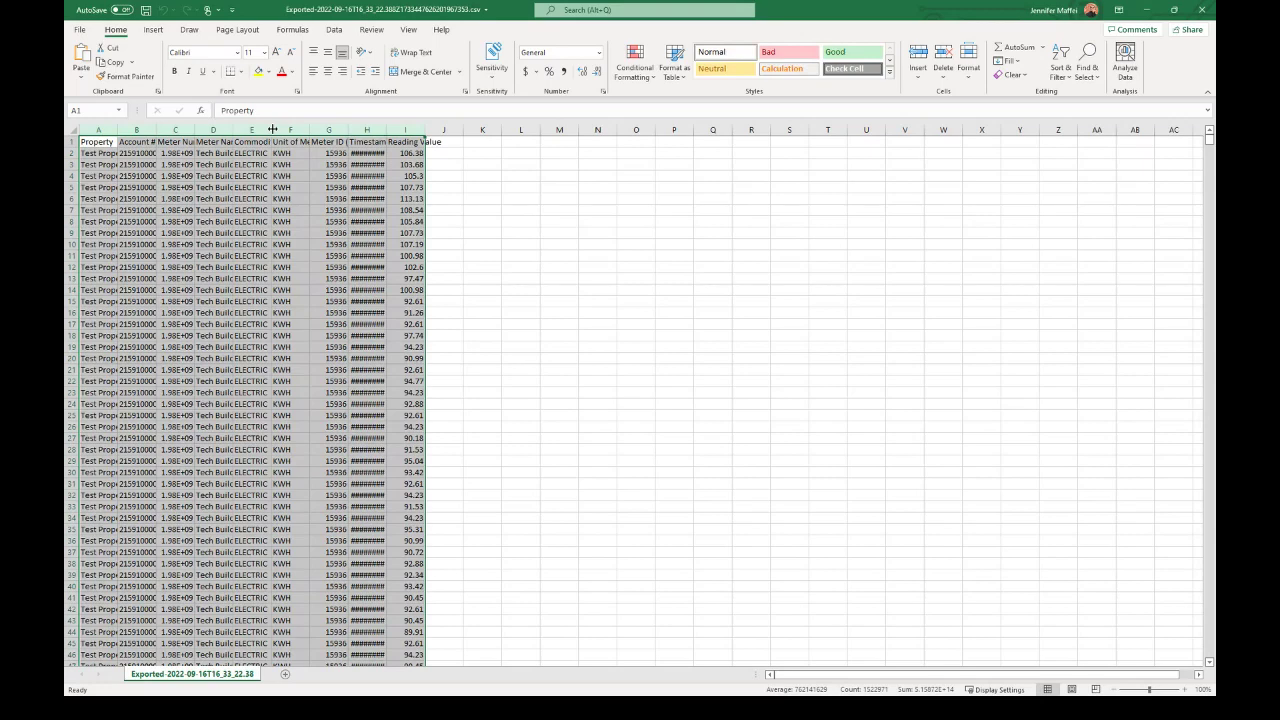
{"action": "double_click", "coordinate": [272, 130]}
Examine the Meter Number, Account #, Timestamp (UTC) and Reading Value columns, and close the workbook
{"action": "left_click", "coordinate": [205, 130]}
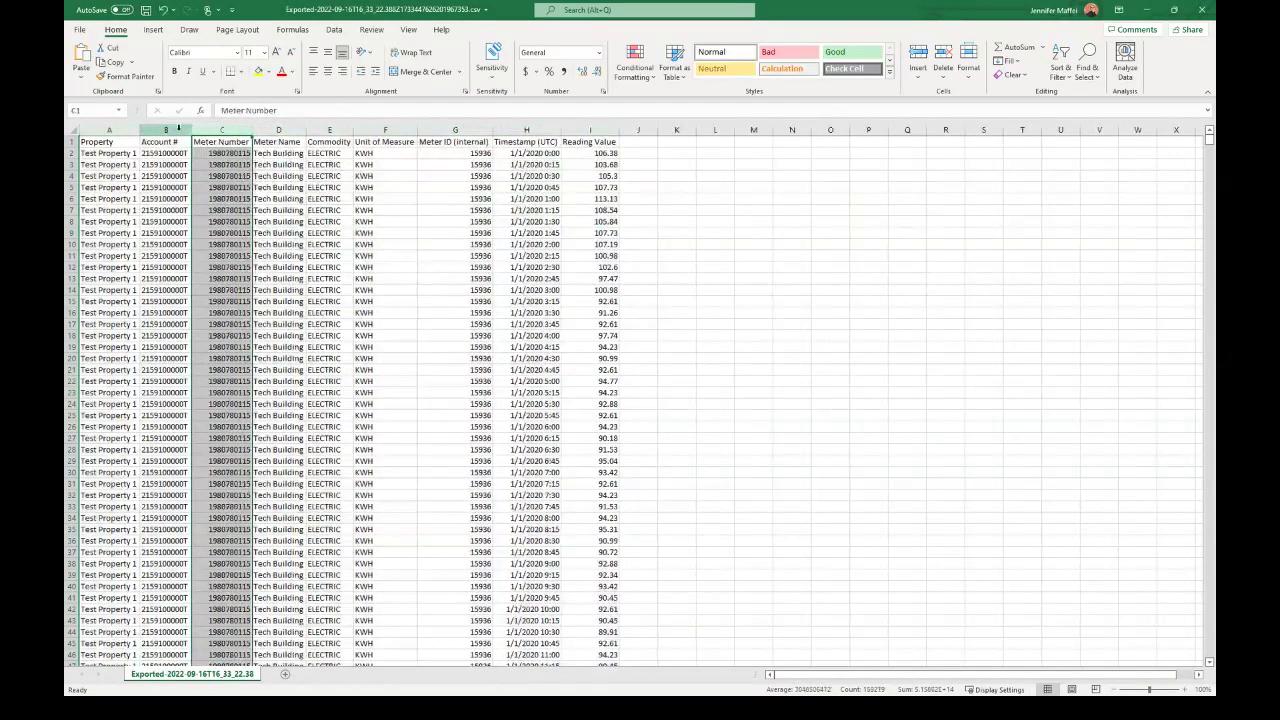
{"action": "left_click", "coordinate": [178, 130]}
{"action": "left_click", "coordinate": [526, 130]}
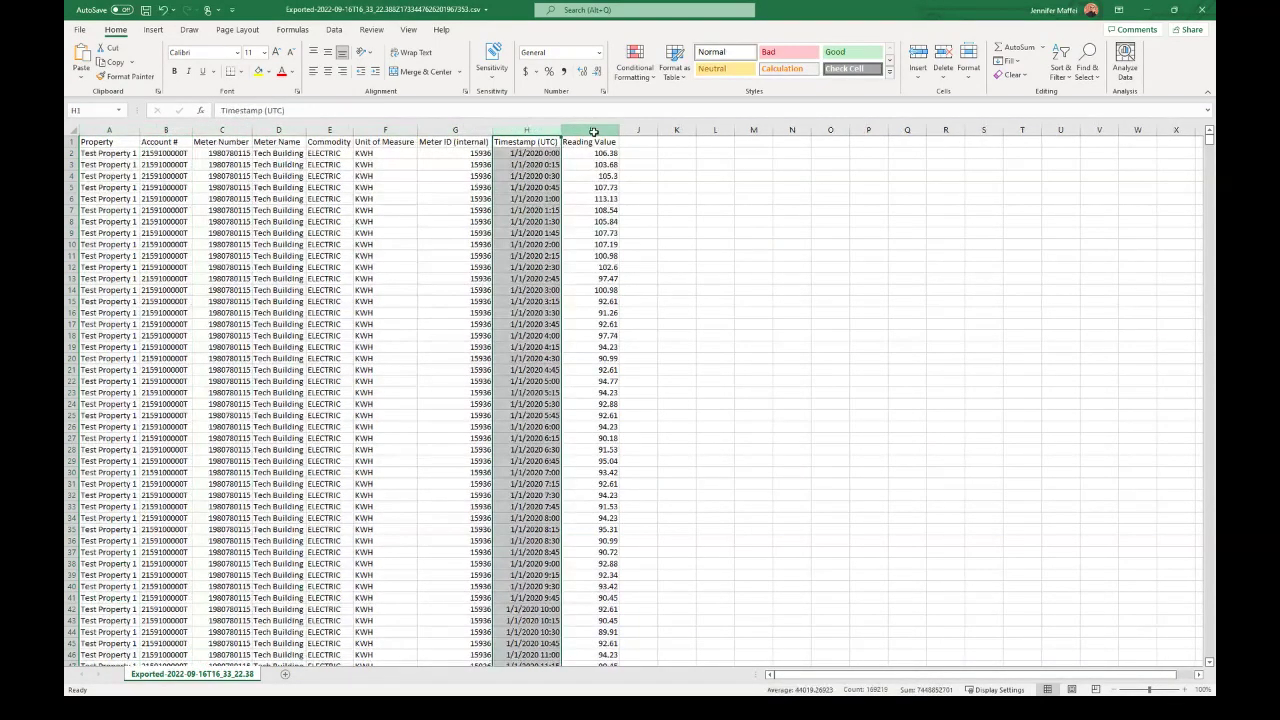
{"action": "left_click", "coordinate": [593, 131]}
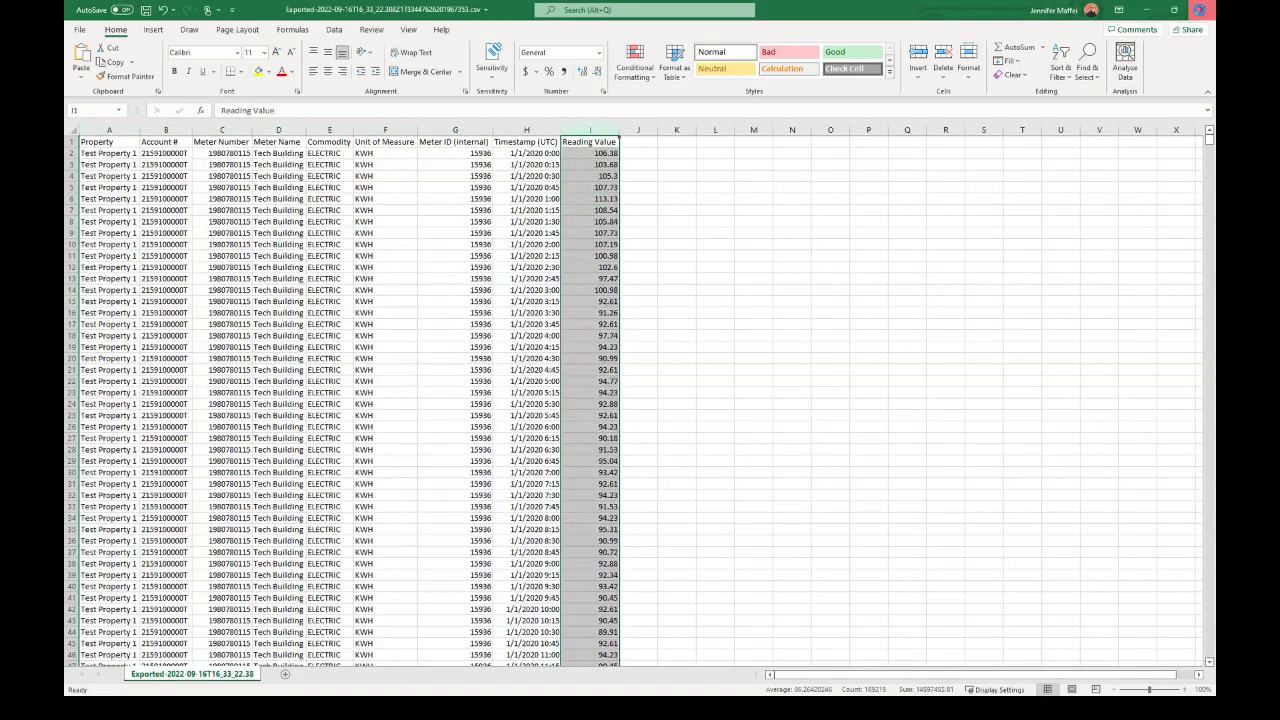
{"action": "left_click", "coordinate": [1200, 10]}
{"action": "left_click", "coordinate": [645, 374]}
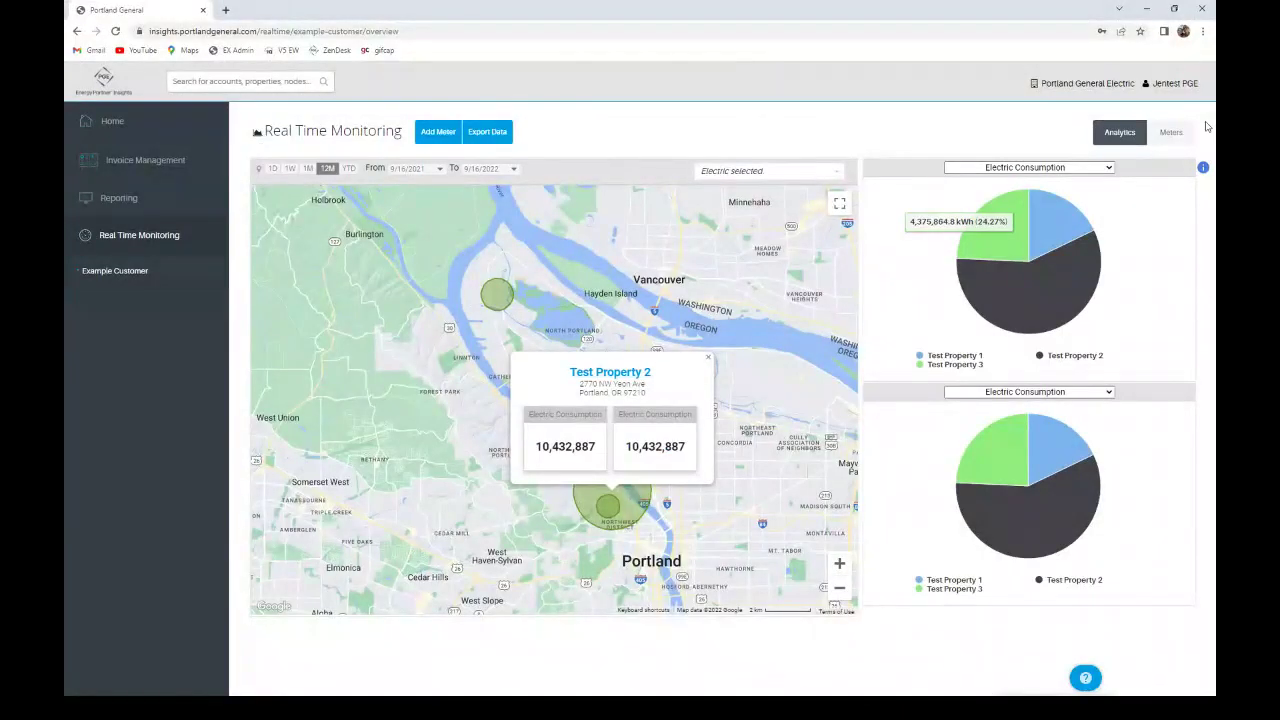
Open the Warehouse meter from the Meters list in the browser and display its interval data for one month
{"action": "left_click", "coordinate": [1171, 133]}
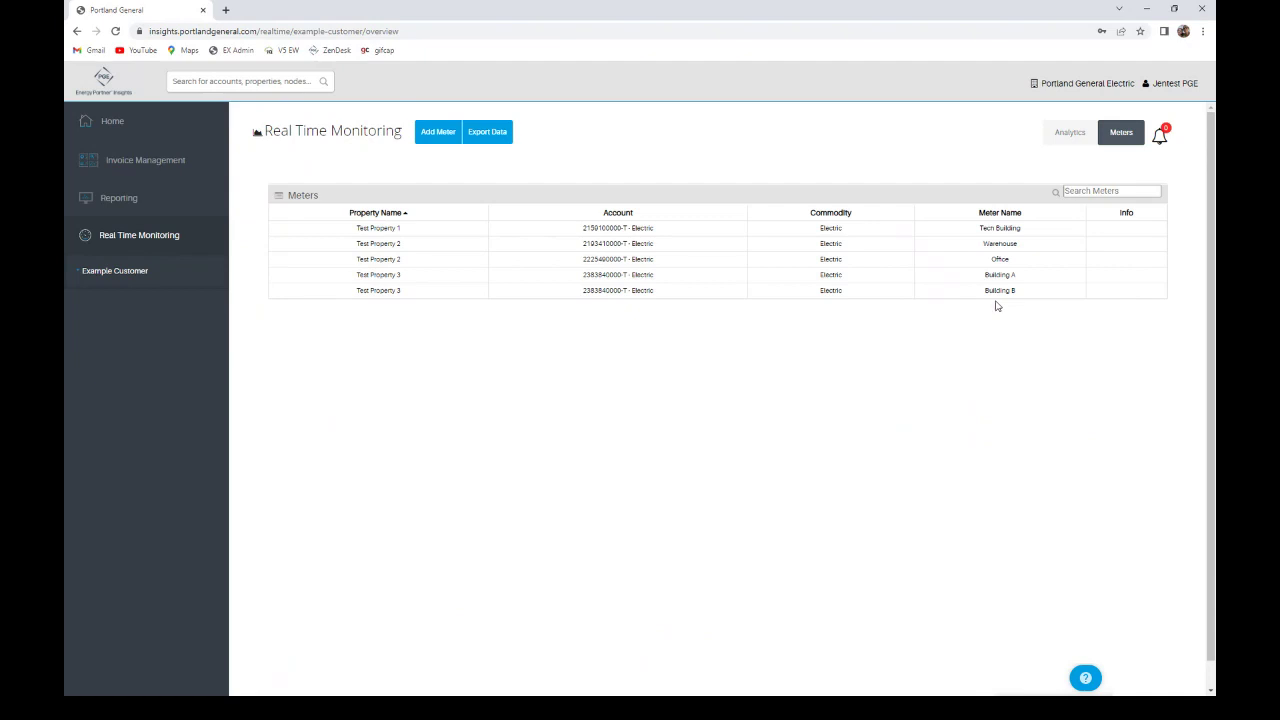
{"action": "left_click", "coordinate": [1001, 247]}
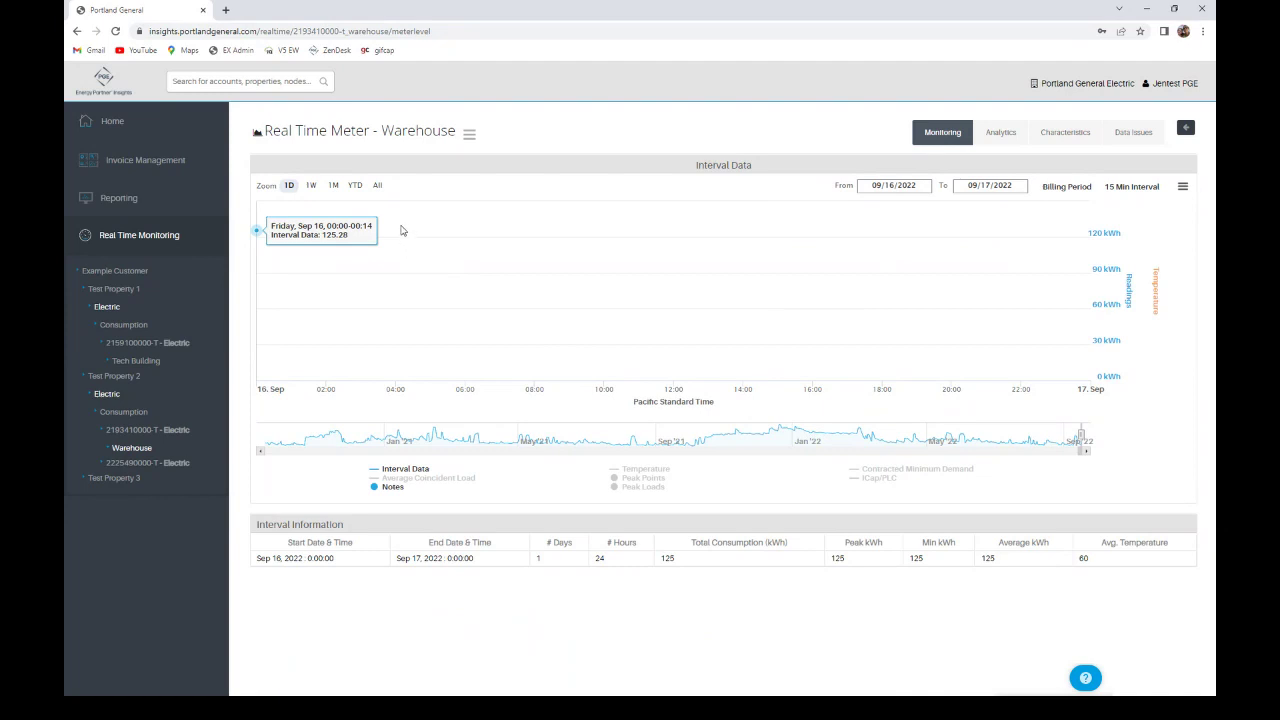
{"action": "left_click", "coordinate": [333, 186]}
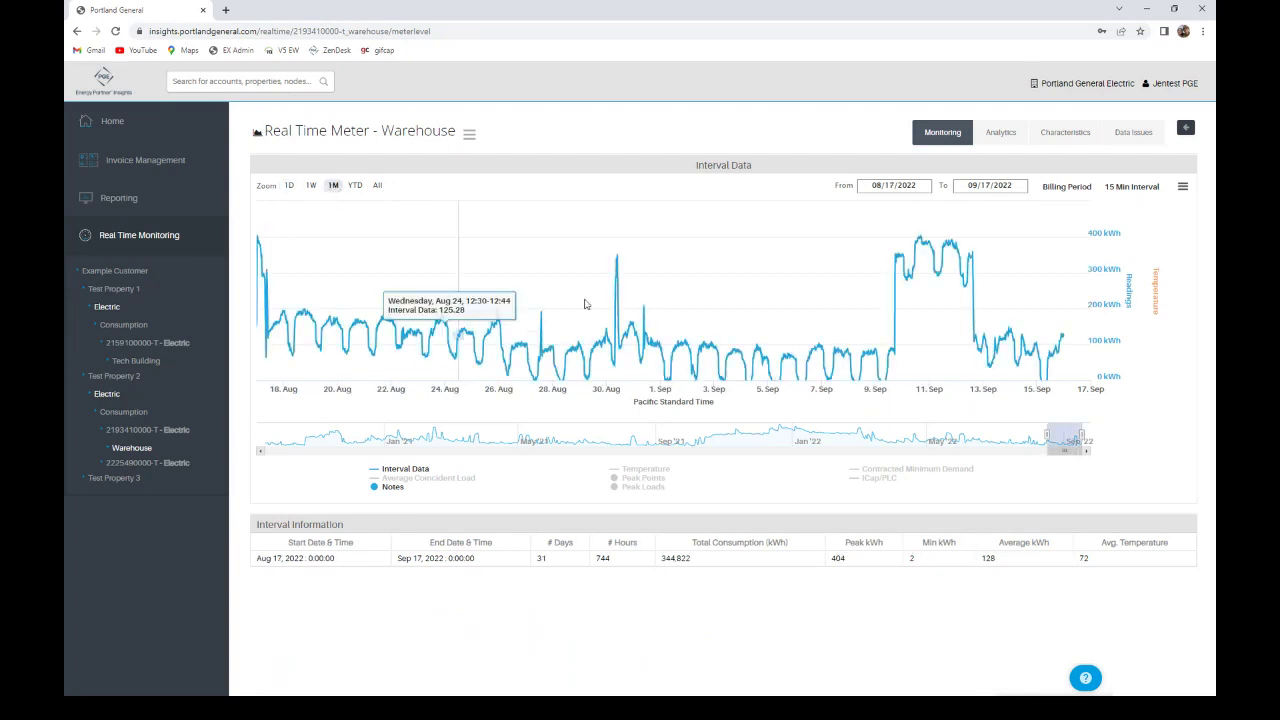
Adjust the Warehouse interval chart's range to 04/06/2022–07/22/2022 and overlay Temperature on the readings
{"action": "left_click_drag", "start_coordinate": [1046, 431], "coordinate": [898, 439]}
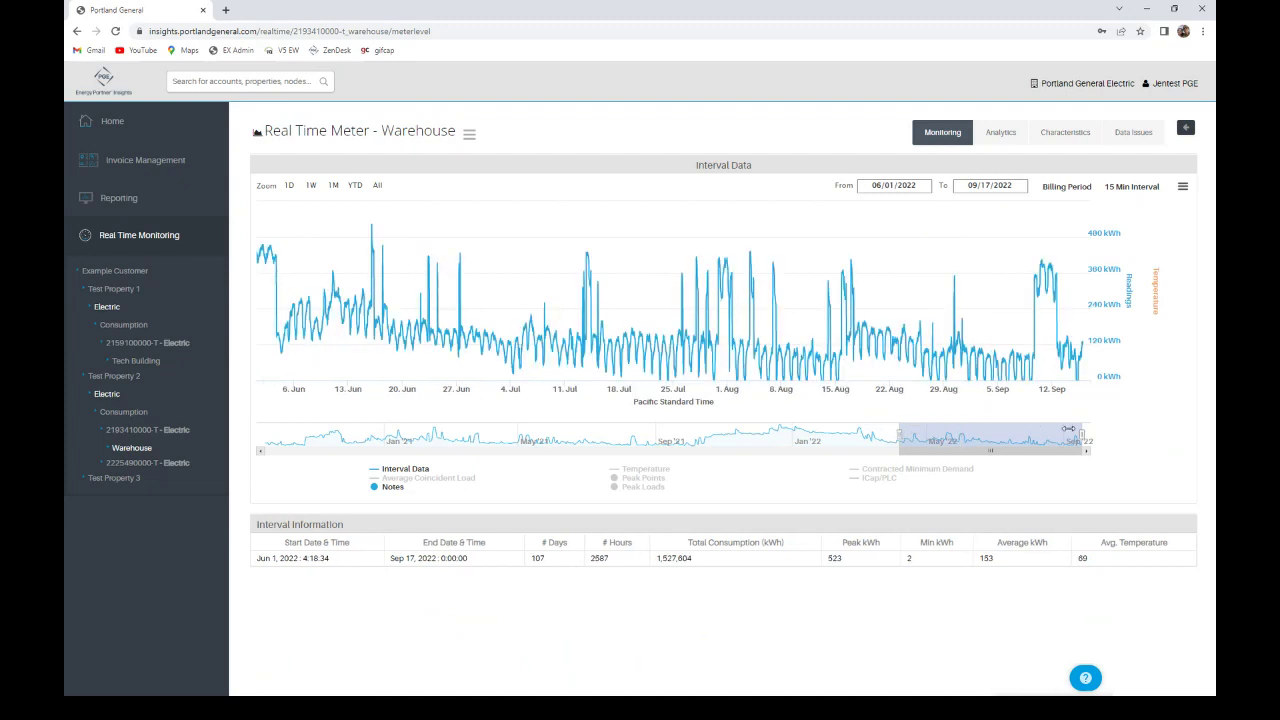
{"action": "left_click_drag", "start_coordinate": [1083, 437], "coordinate": [1017, 438]}
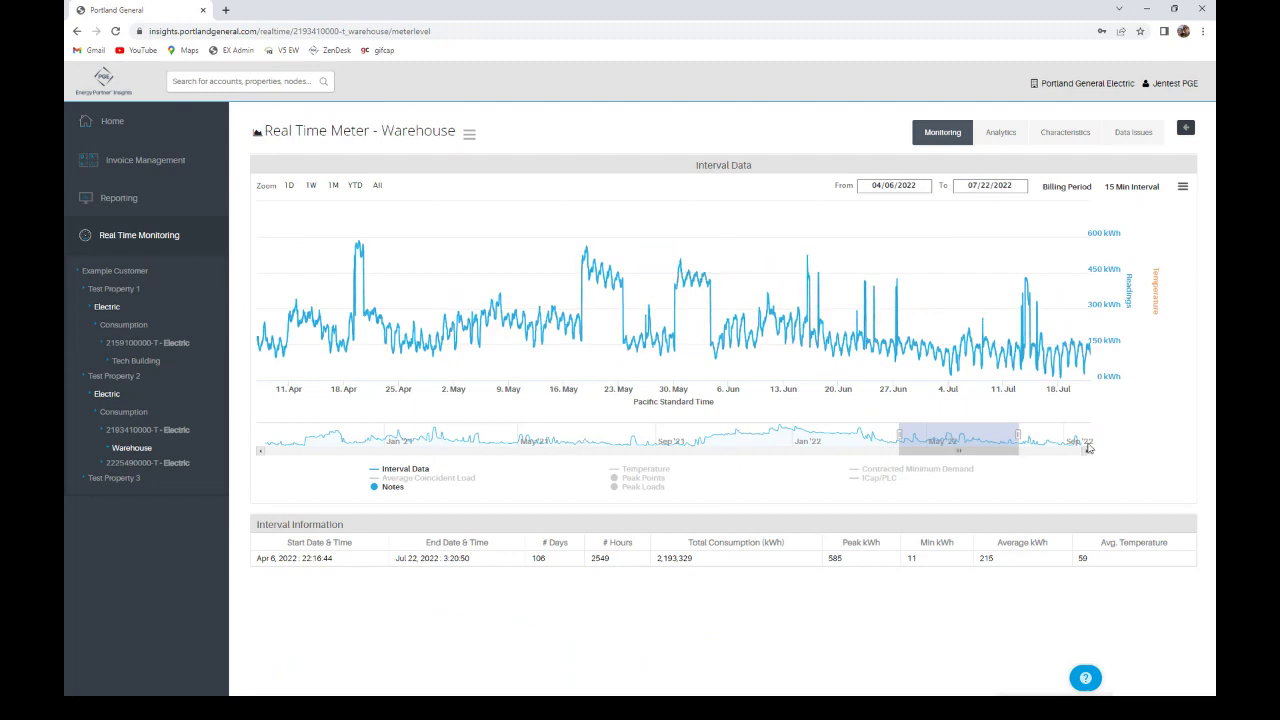
{"action": "left_click", "coordinate": [645, 469]}
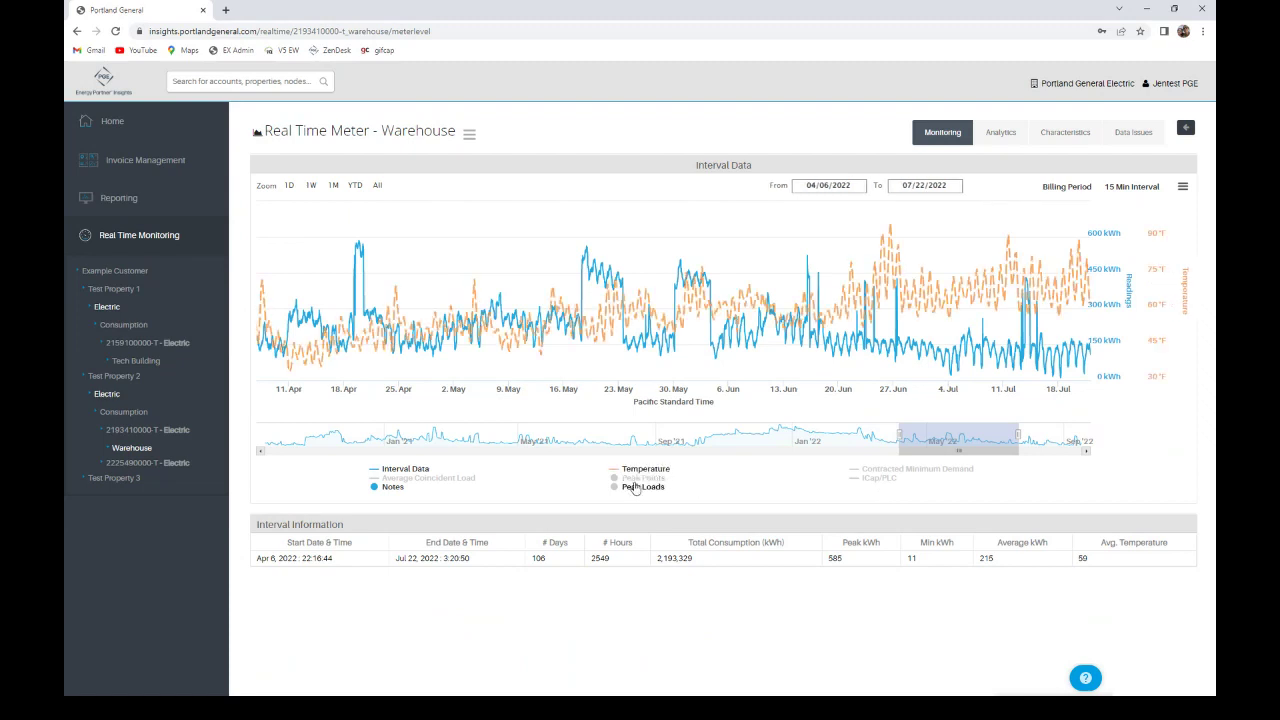
Overlay Peak Points on the Warehouse interval chart and save a note titled "Special Event" on the May 18, 2022 17:30 reading
{"action": "left_click", "coordinate": [640, 478]}
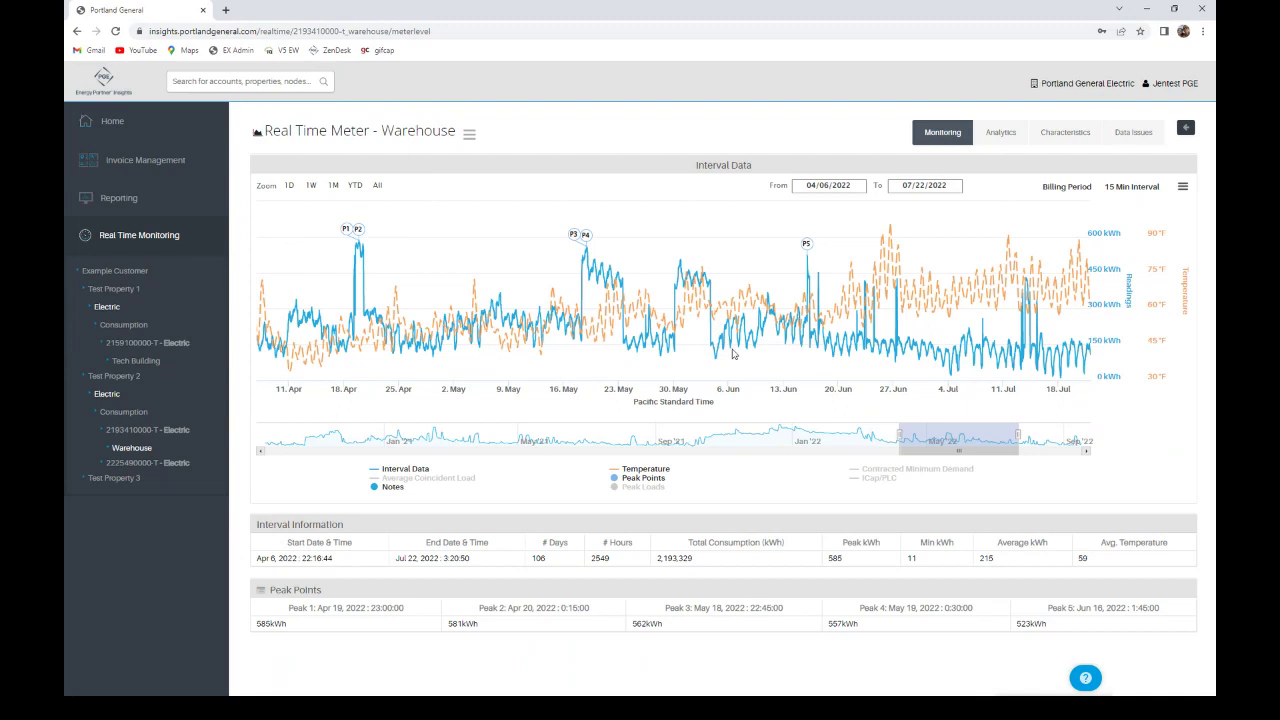
{"action": "mouse_move", "coordinate": [733, 347]}
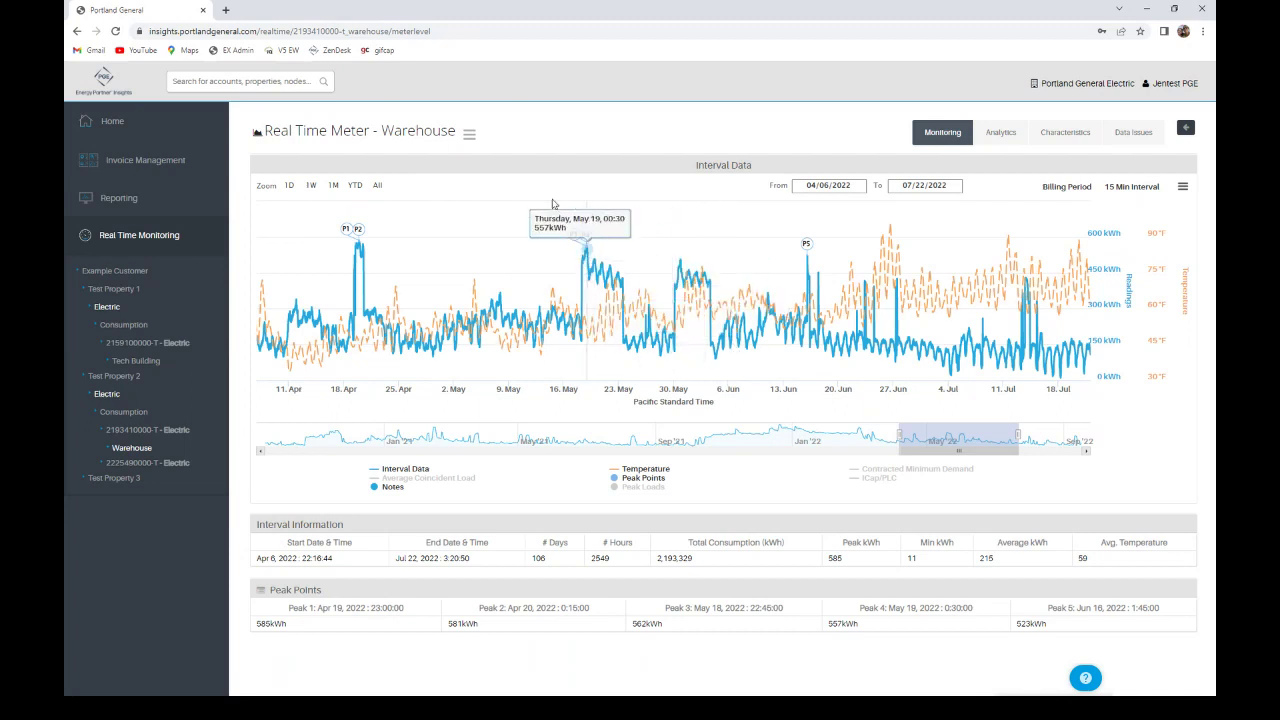
{"action": "left_click", "coordinate": [587, 252]}
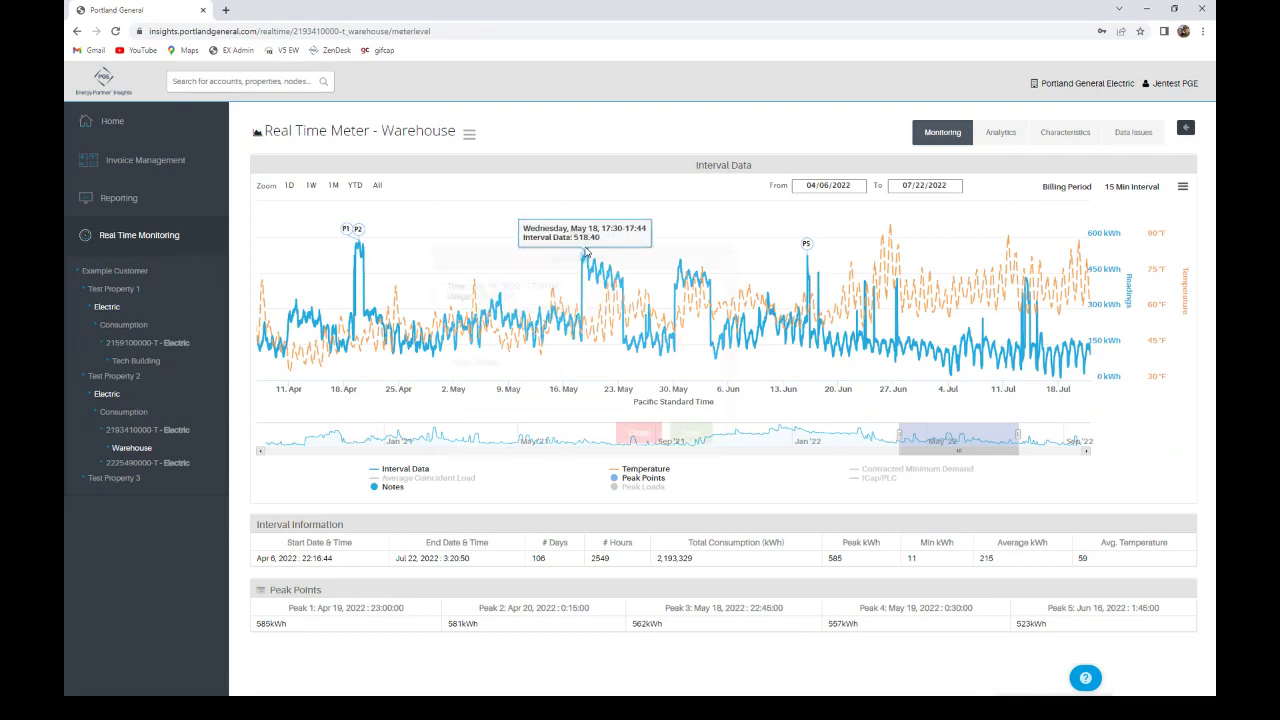
{"action": "left_click", "coordinate": [549, 324]}
{"action": "type", "text": "Sp"}
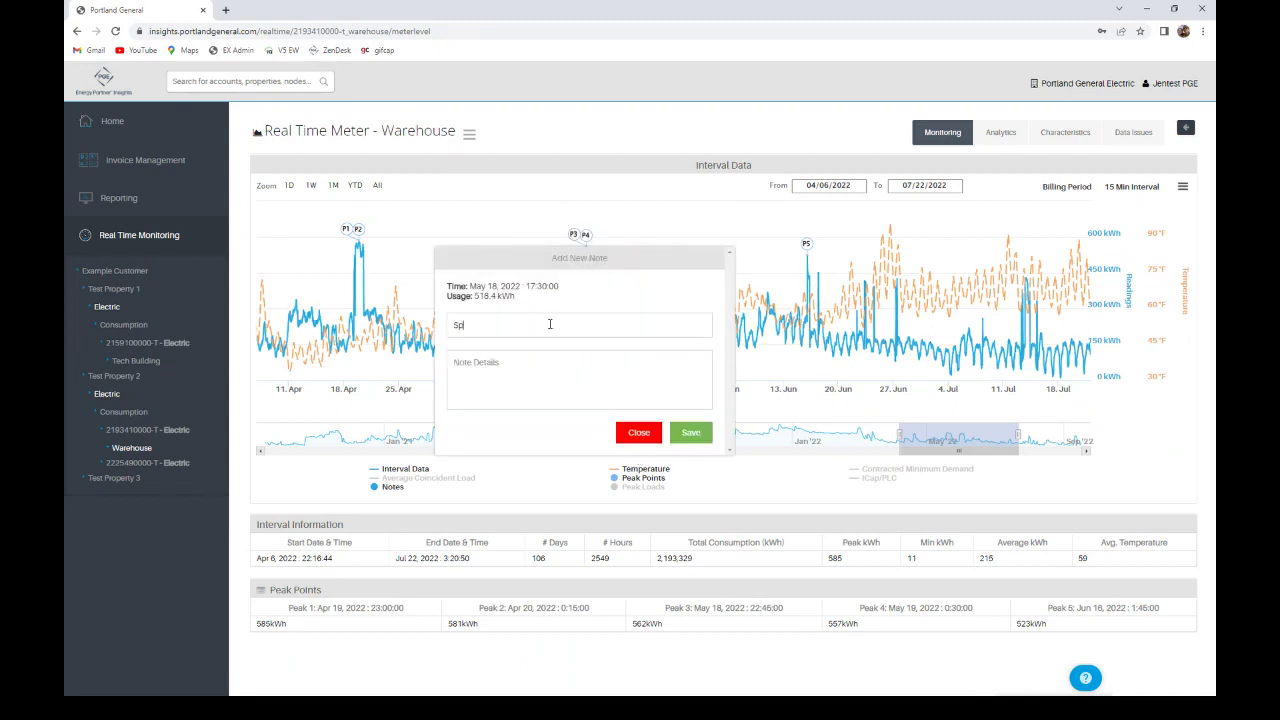
{"action": "type", "text": "ecial Event"}
{"action": "left_click", "coordinate": [691, 433]}
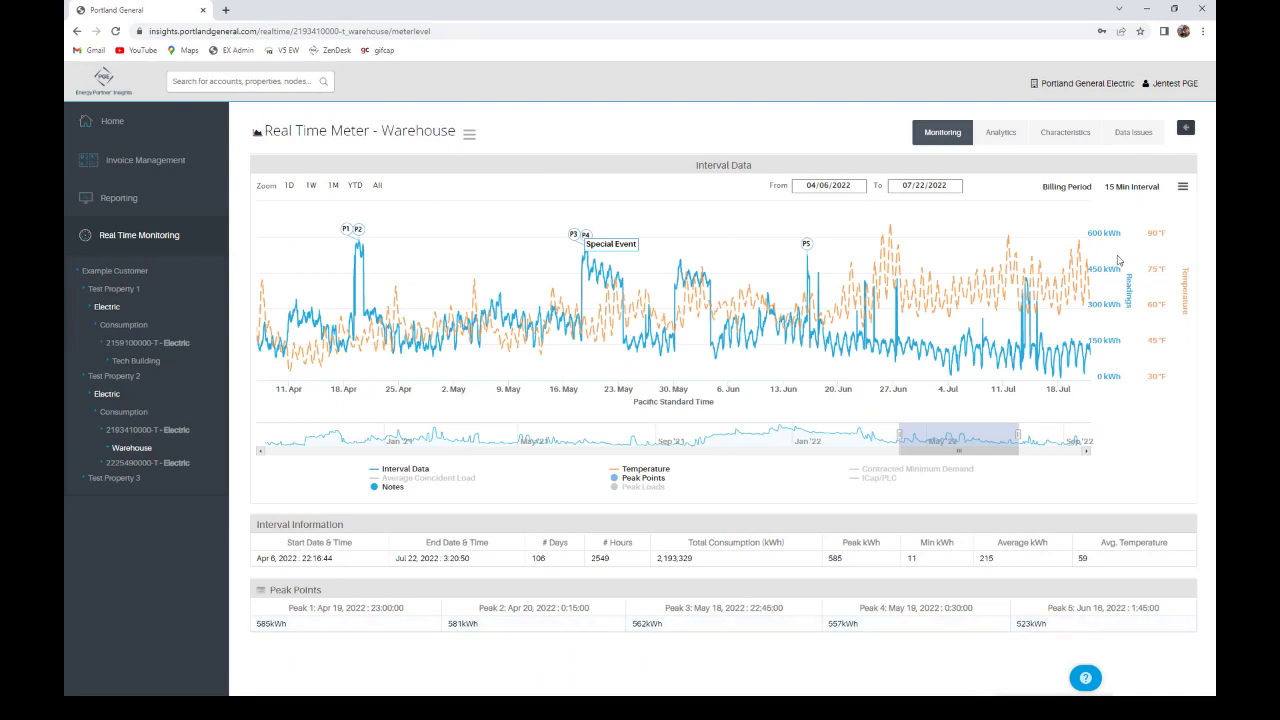
Review the Warehouse chart's interval-length choices and its print and download formats, including CSV
{"action": "left_click", "coordinate": [1122, 192]}
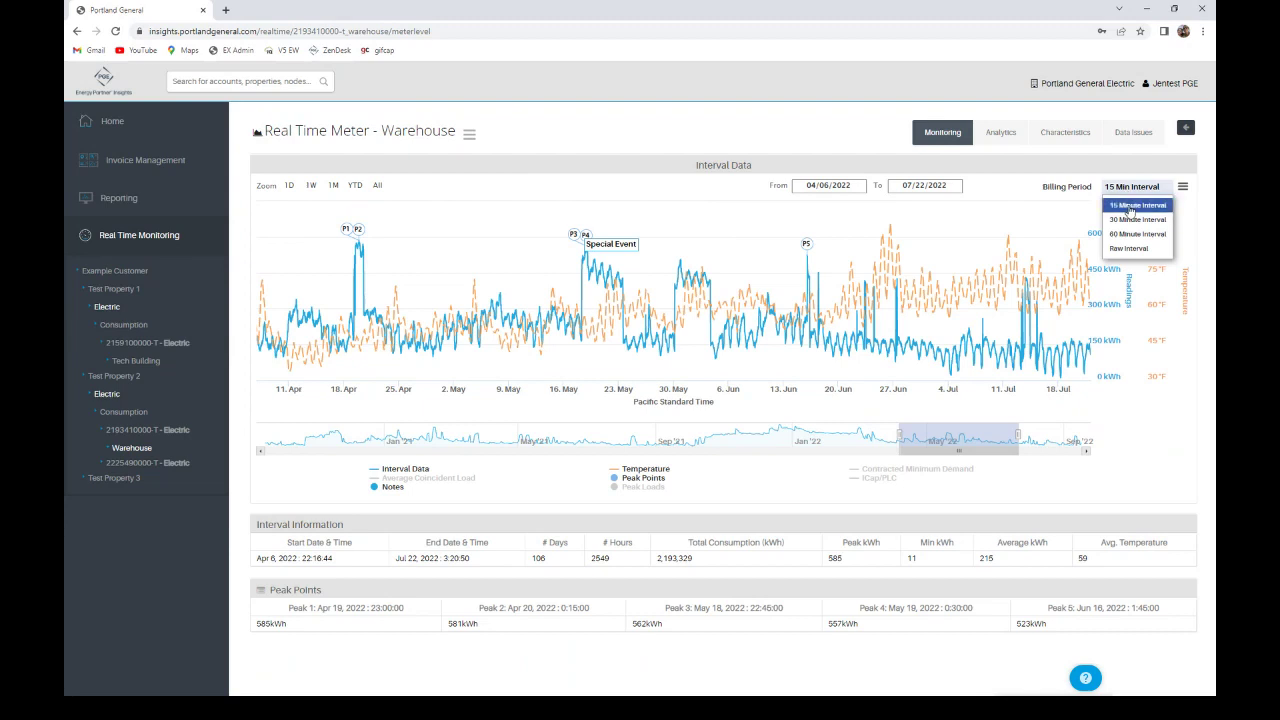
{"action": "left_click", "coordinate": [1183, 194]}
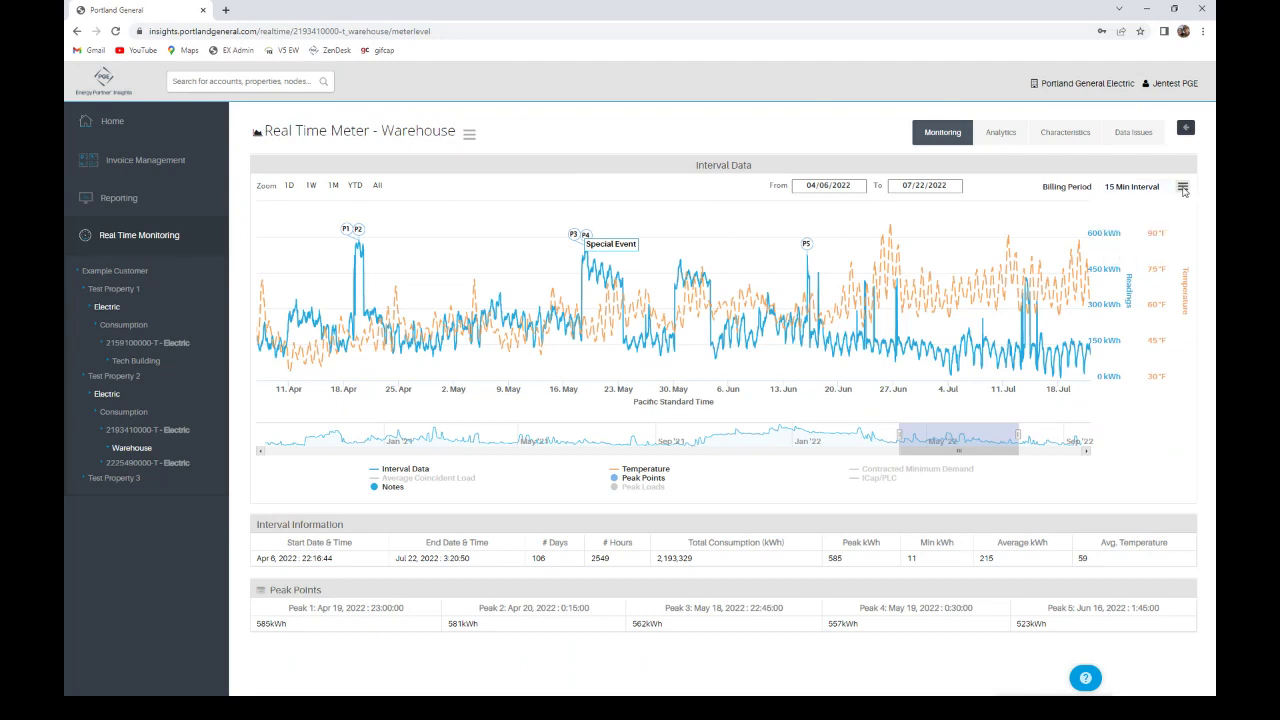
{"action": "left_click", "coordinate": [1183, 190]}
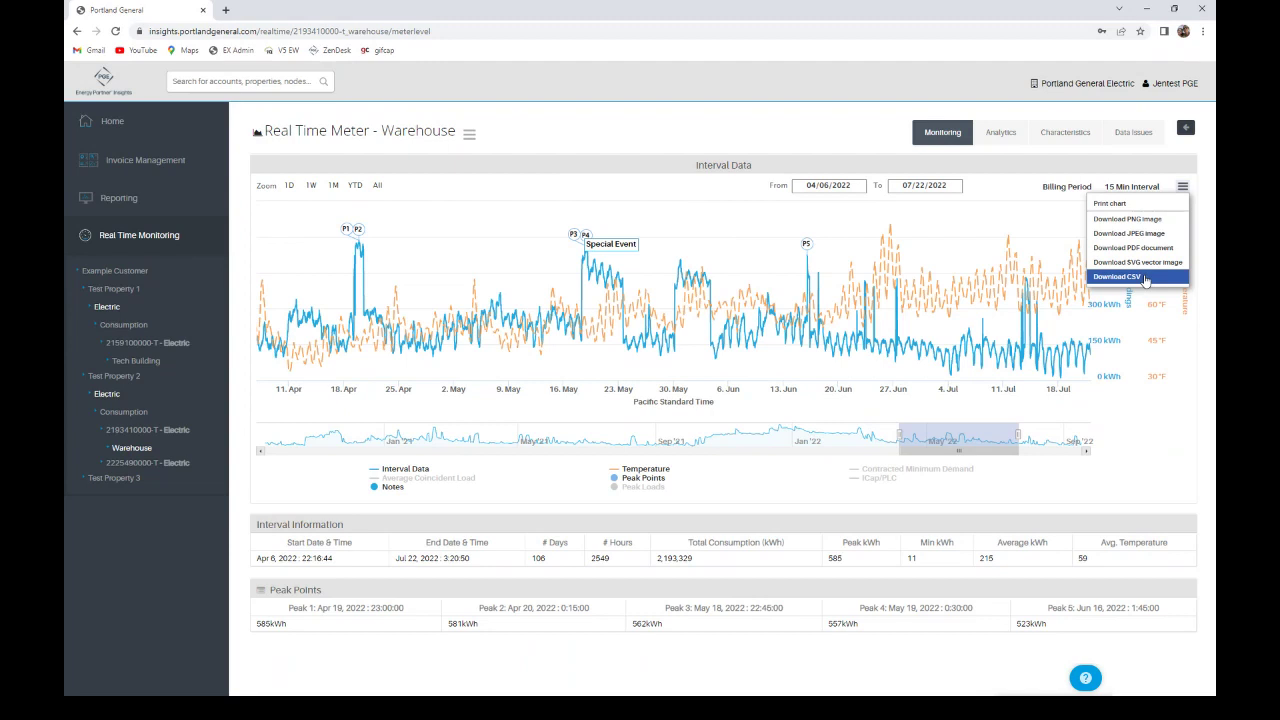
View the Warehouse meter's usage heat map in Analytics, and display its monthly profiles for August 2022
{"action": "left_click", "coordinate": [1012, 136]}
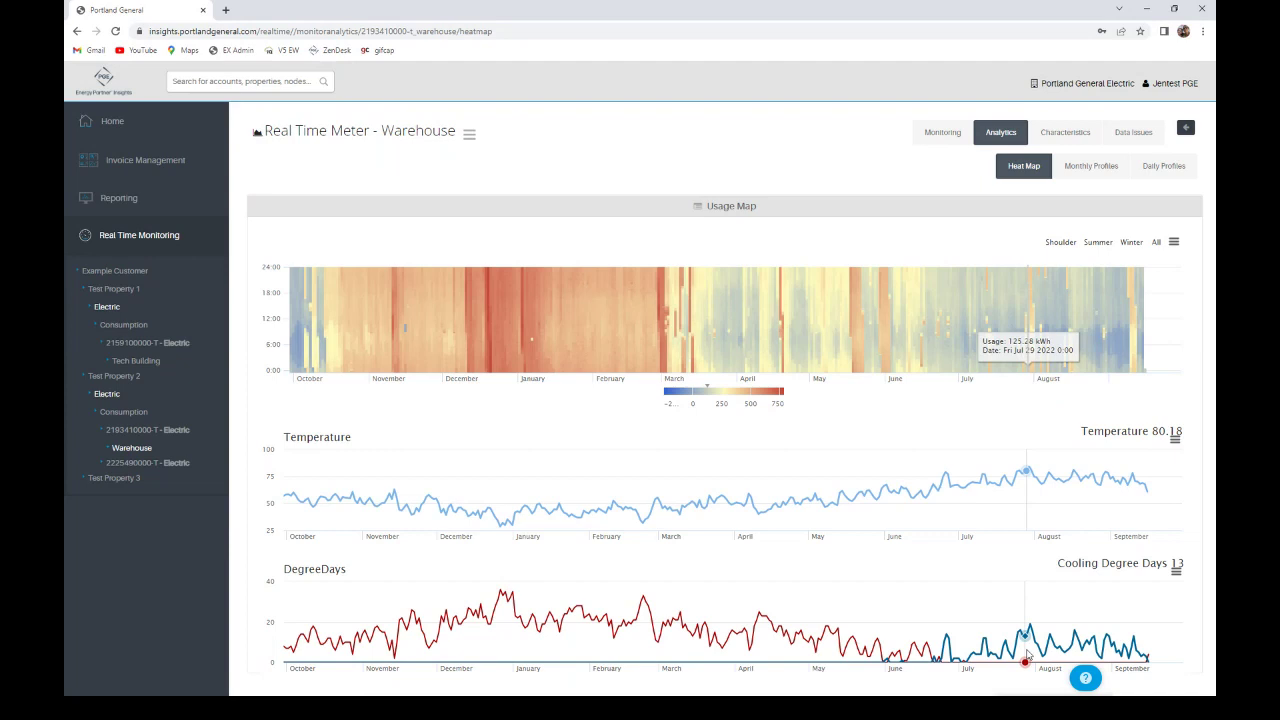
{"action": "left_click", "coordinate": [1087, 167]}
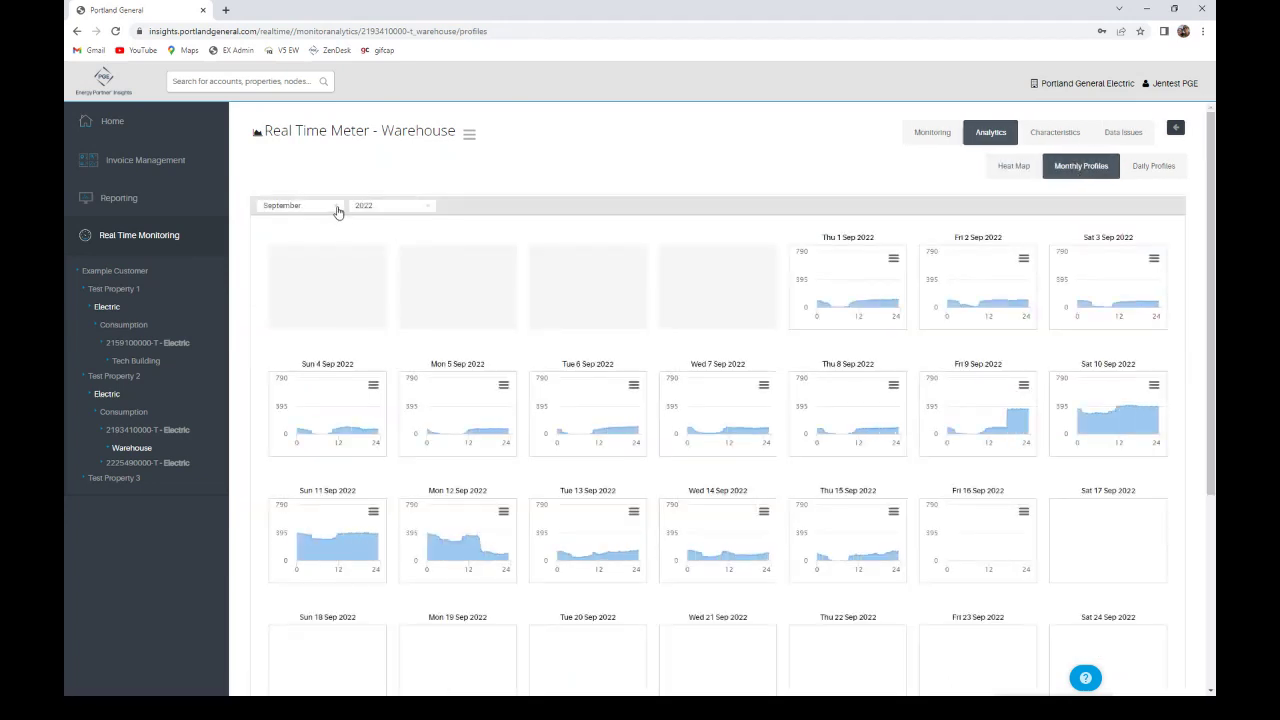
{"action": "left_click", "coordinate": [337, 208]}
{"action": "left_click", "coordinate": [307, 288]}
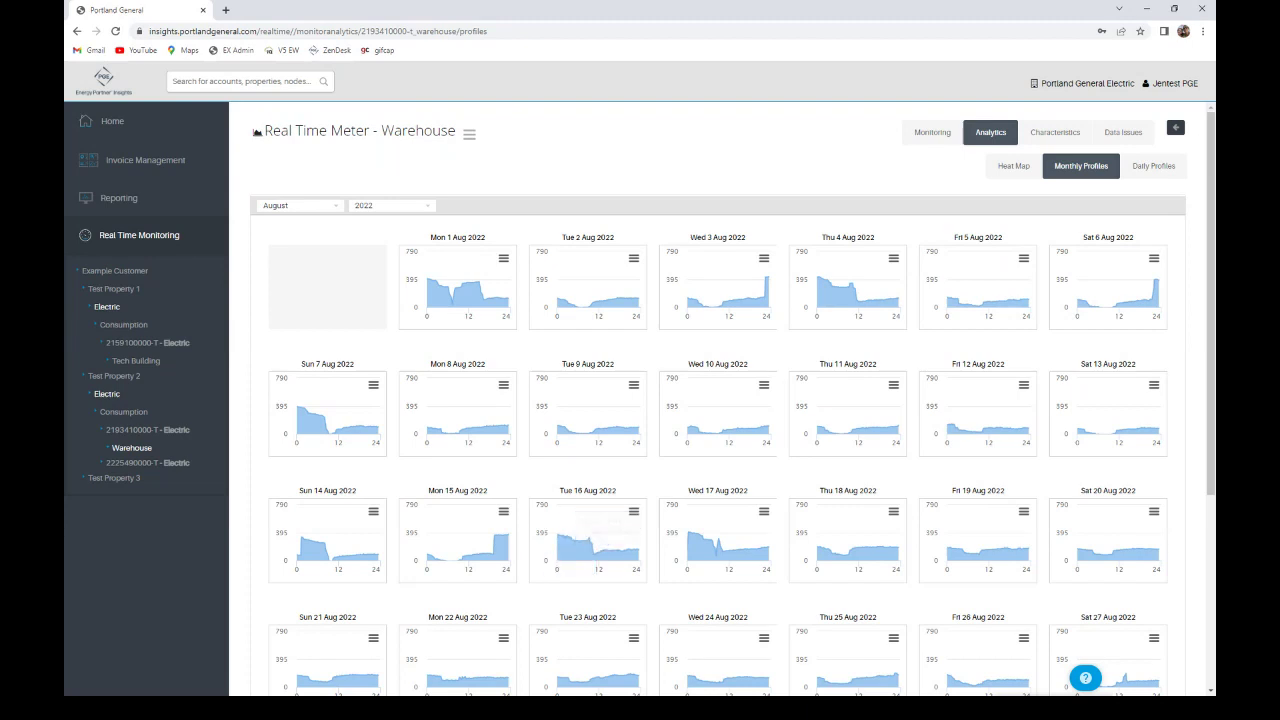
Display the Warehouse meter's daily profiles and inspect the Holiday curve's average usage at 21:45
{"action": "left_click", "coordinate": [1175, 127]}
{"action": "left_click", "coordinate": [1155, 168]}
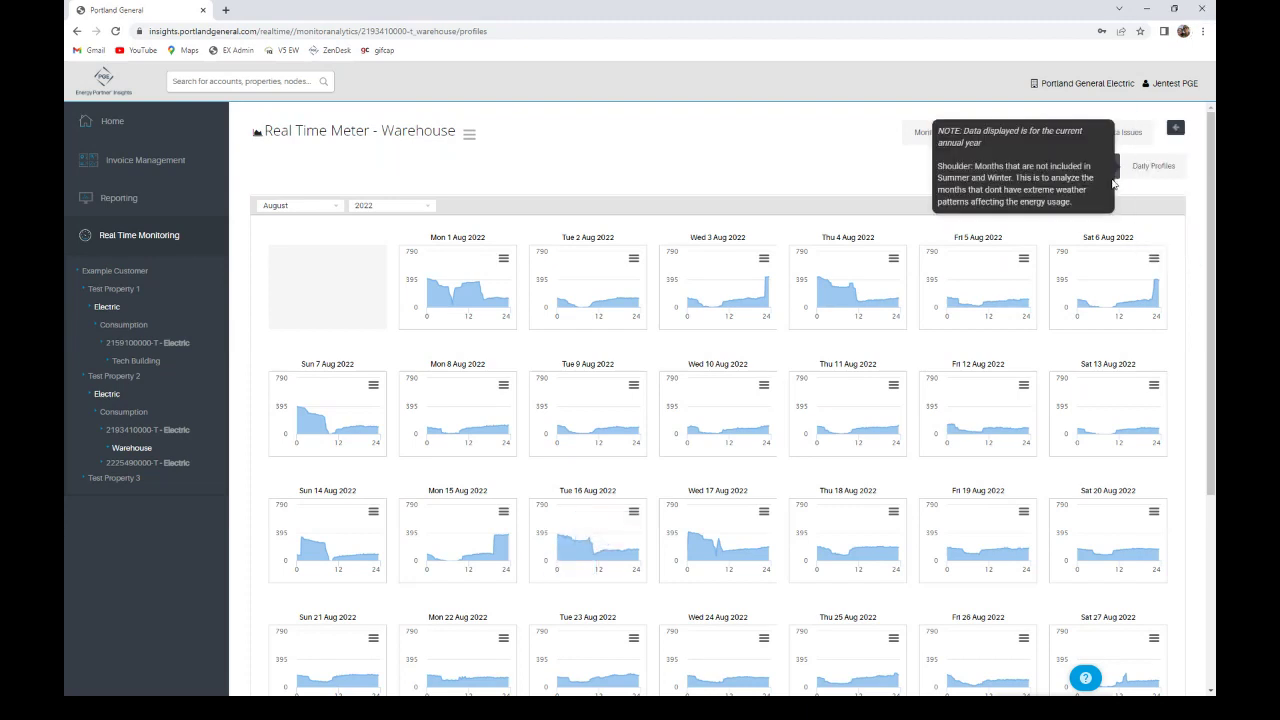
{"action": "left_click", "coordinate": [1152, 167]}
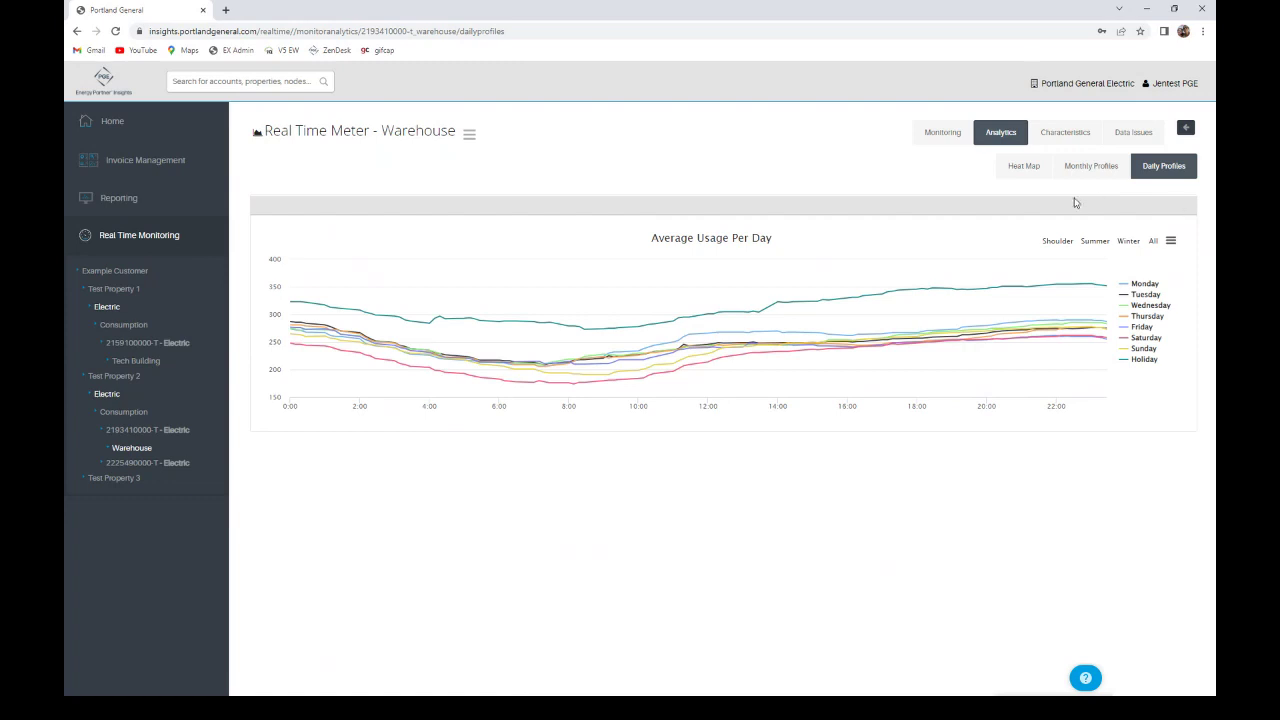
{"action": "mouse_move", "coordinate": [1037, 288]}
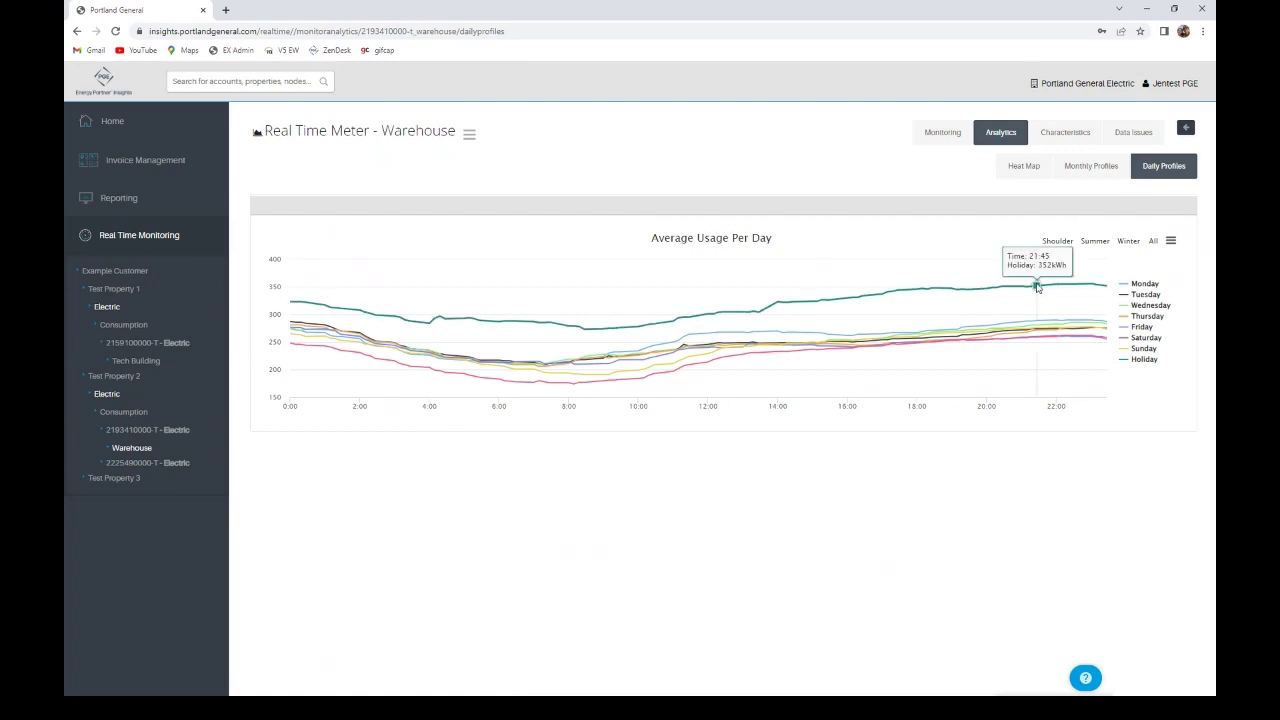
Start a new alert in Alert Management named "Building B", described as "Over 50 kWh", with the type Real Time Meter Threshold
{"action": "left_click", "coordinate": [1170, 86]}
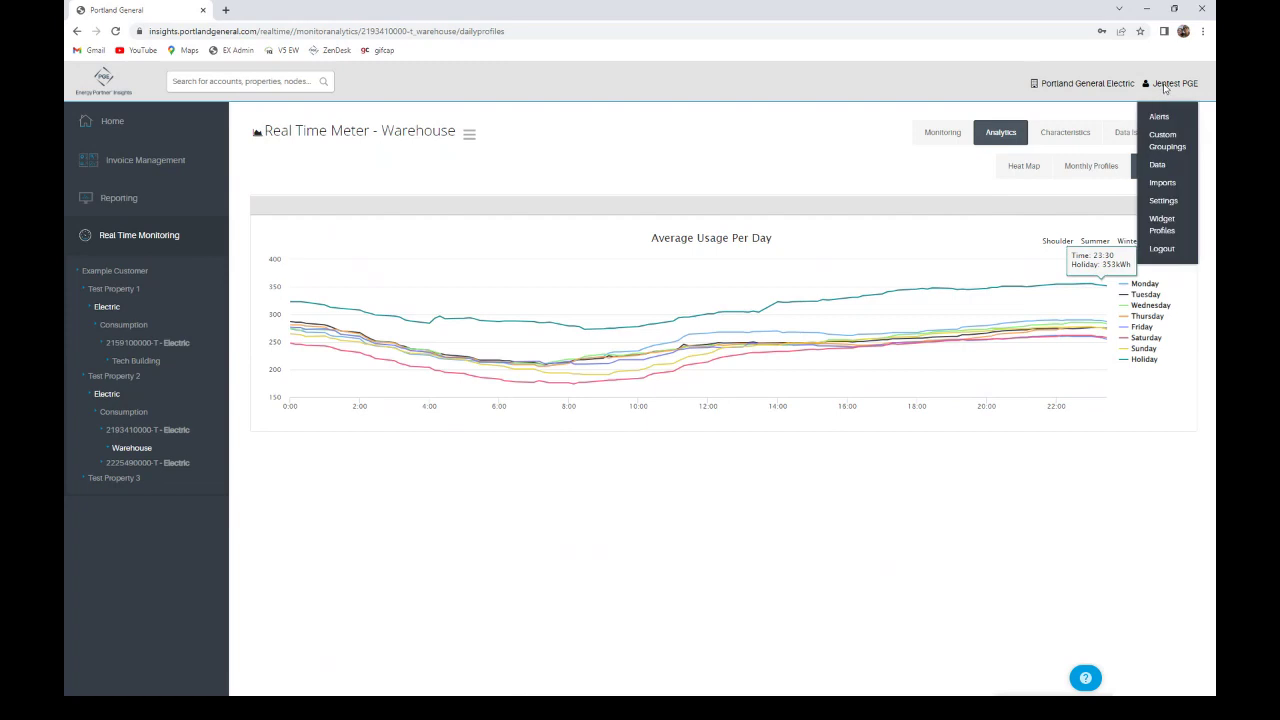
{"action": "left_click", "coordinate": [1160, 118]}
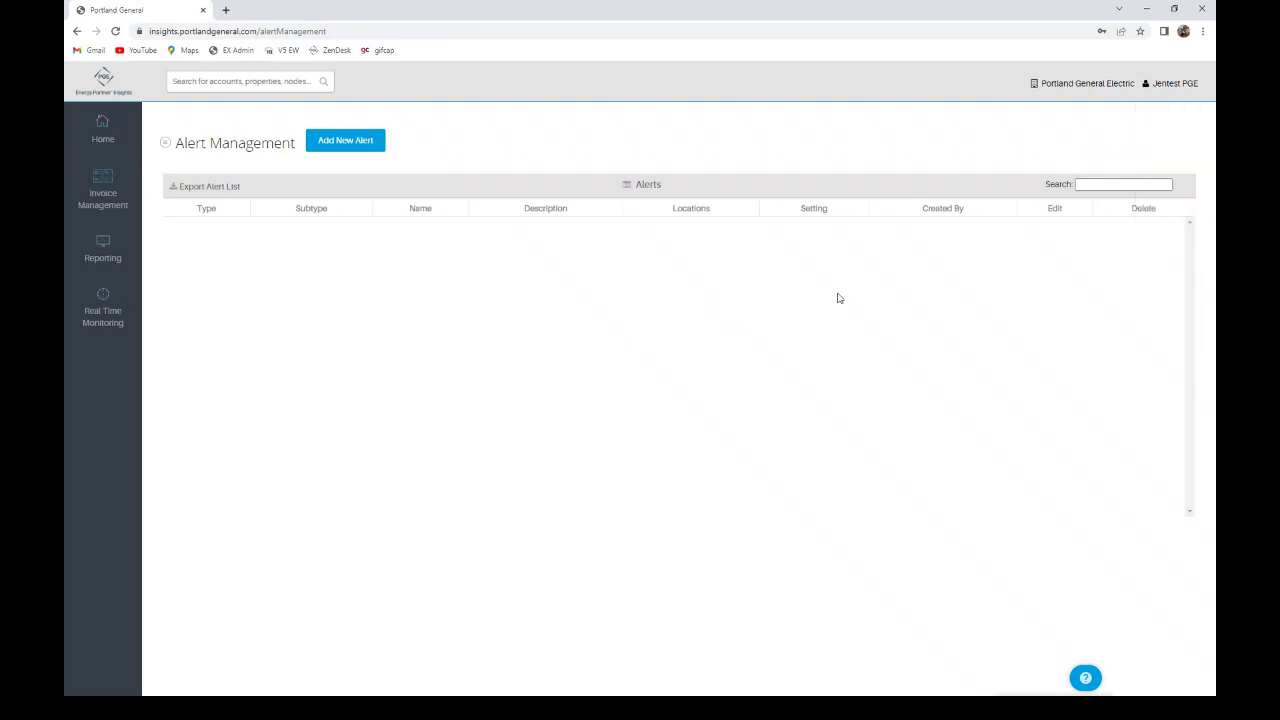
{"action": "left_click", "coordinate": [371, 151]}
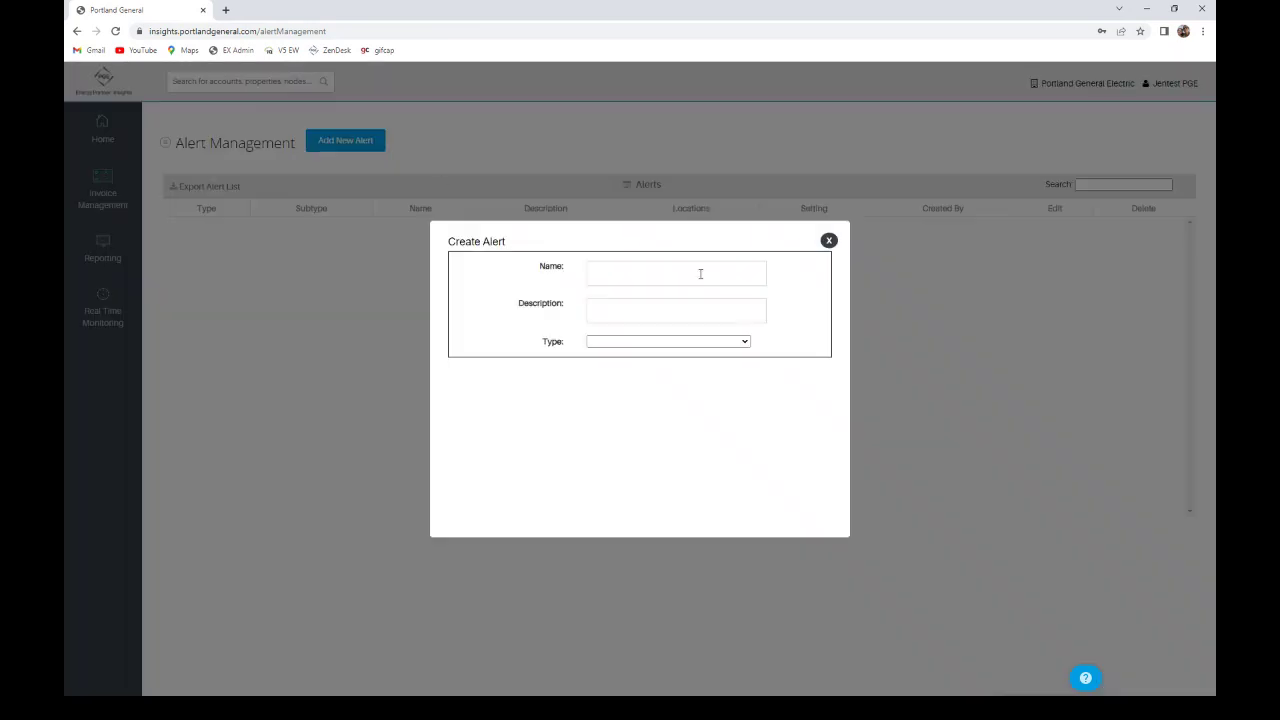
{"action": "type", "text": "Building"}
{"action": "type", "text": " B"}
{"action": "type", "text": "Over 50"}
{"action": "type", "text": " kWh"}
{"action": "left_click", "coordinate": [745, 343]}
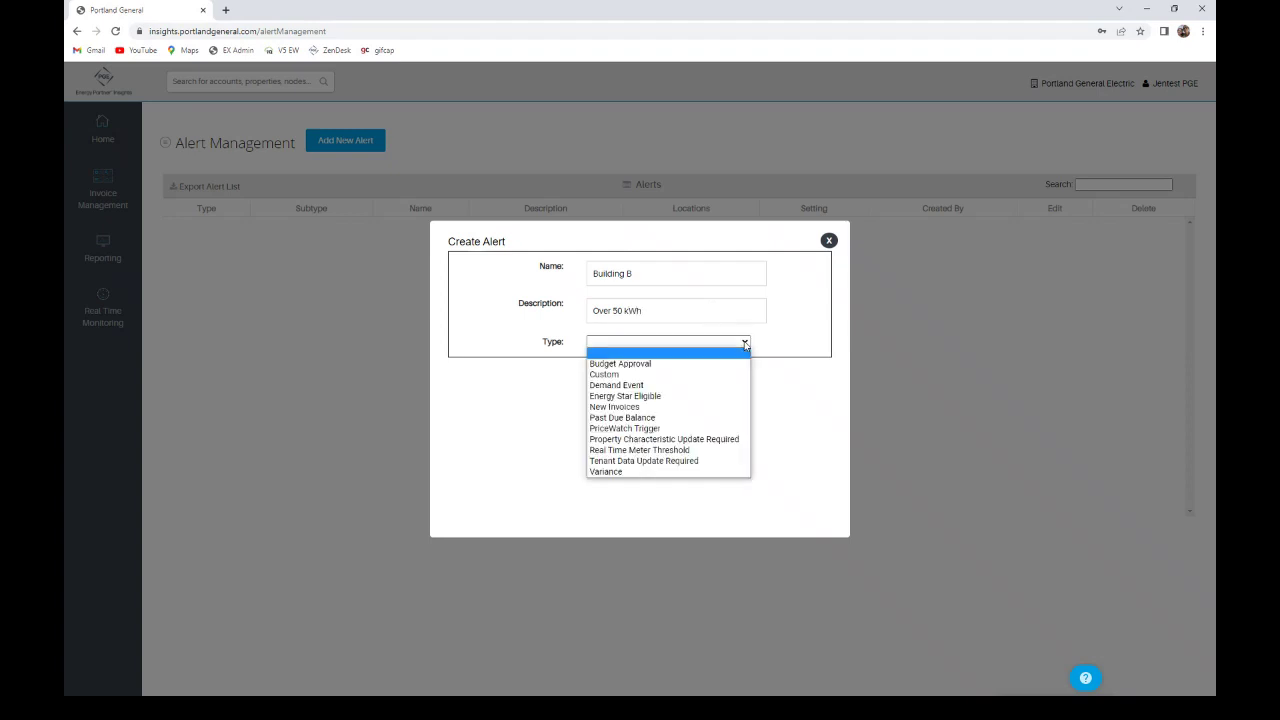
{"action": "left_click", "coordinate": [651, 451]}
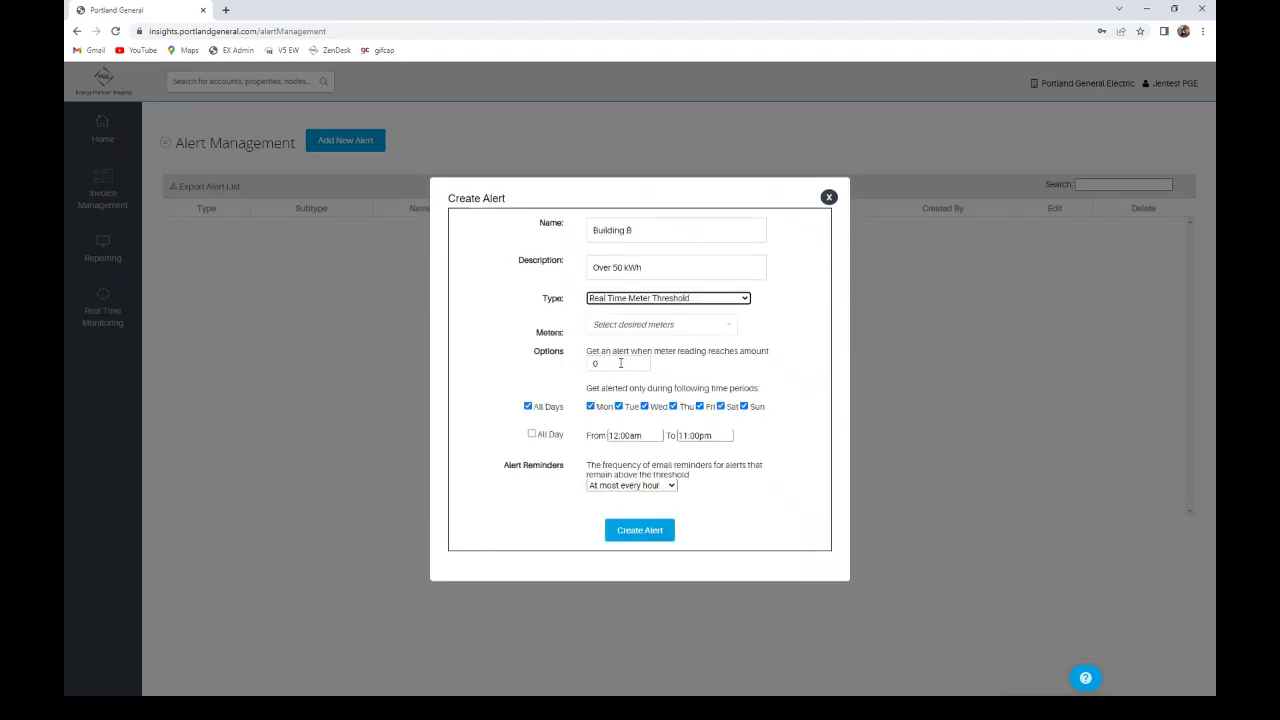
Set the alert threshold to 50, exclude Saturday and Sunday, limit reminders to at most every day, and close the form without creating the alert
{"action": "left_click", "coordinate": [620, 363]}
{"action": "type", "text": "50"}
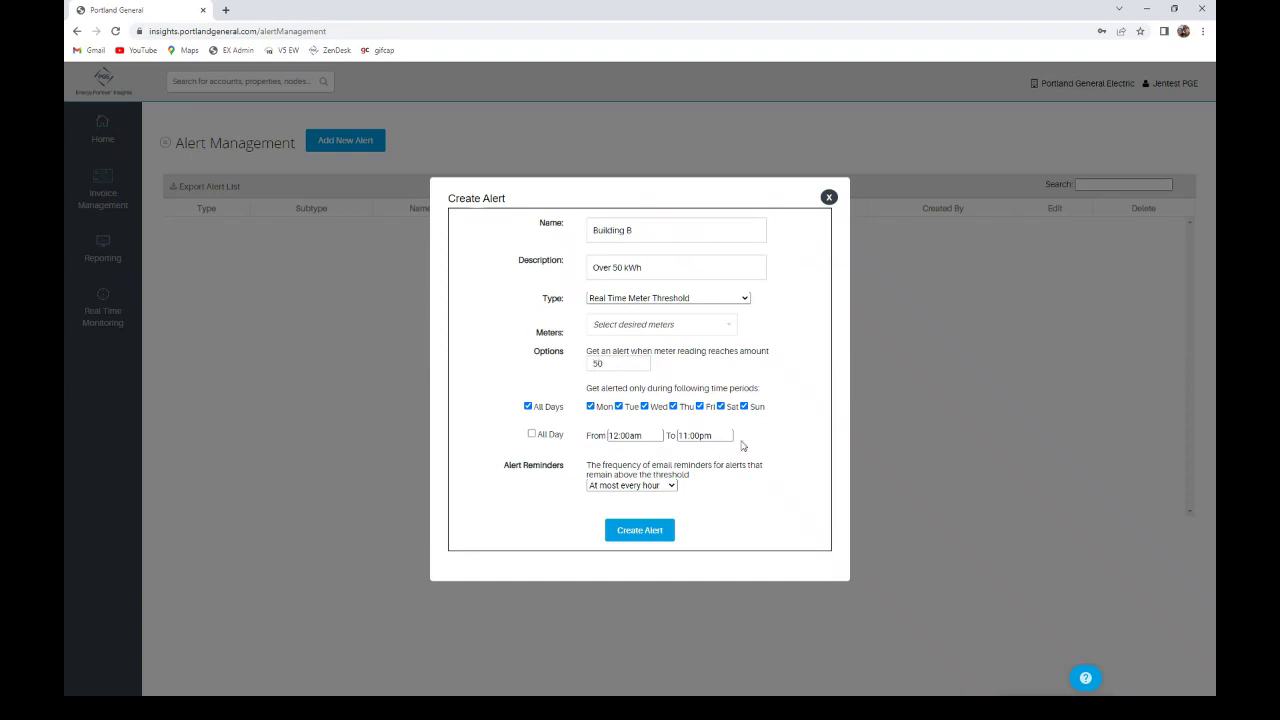
{"action": "left_click", "coordinate": [721, 407]}
{"action": "left_click", "coordinate": [744, 407]}
{"action": "left_click", "coordinate": [672, 485]}
{"action": "left_click", "coordinate": [647, 518]}
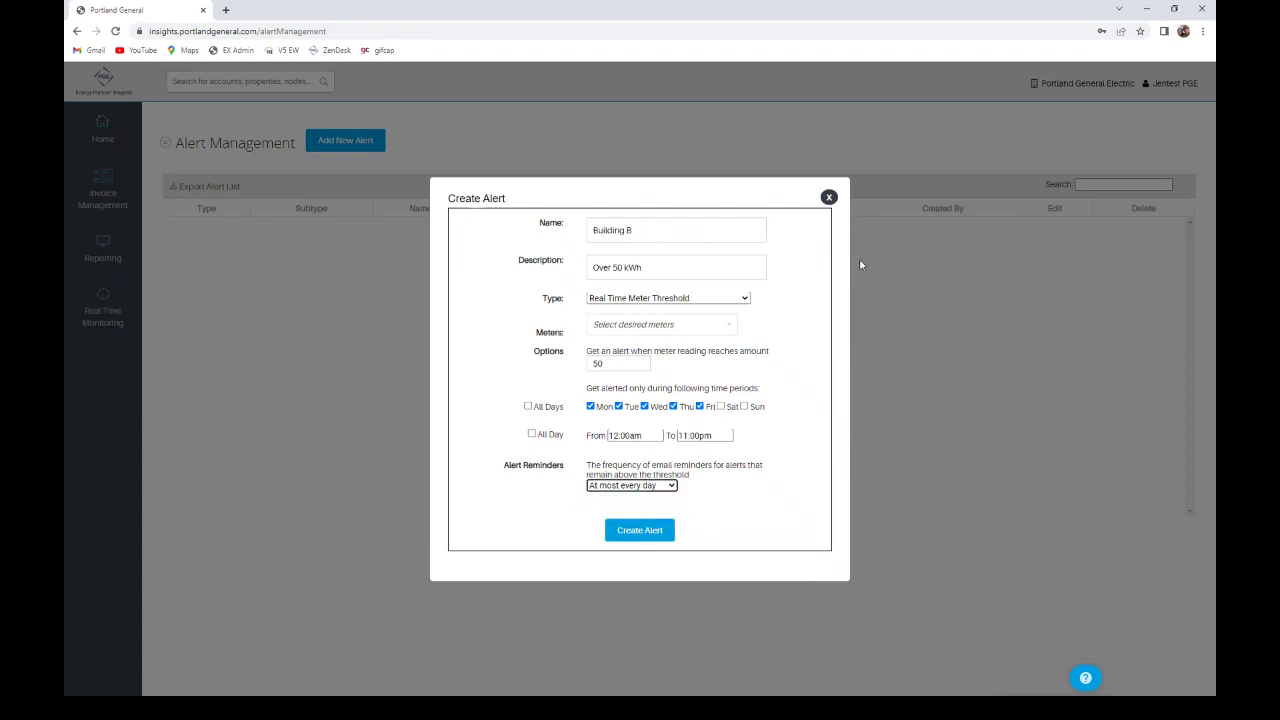
{"action": "left_click", "coordinate": [829, 197]}
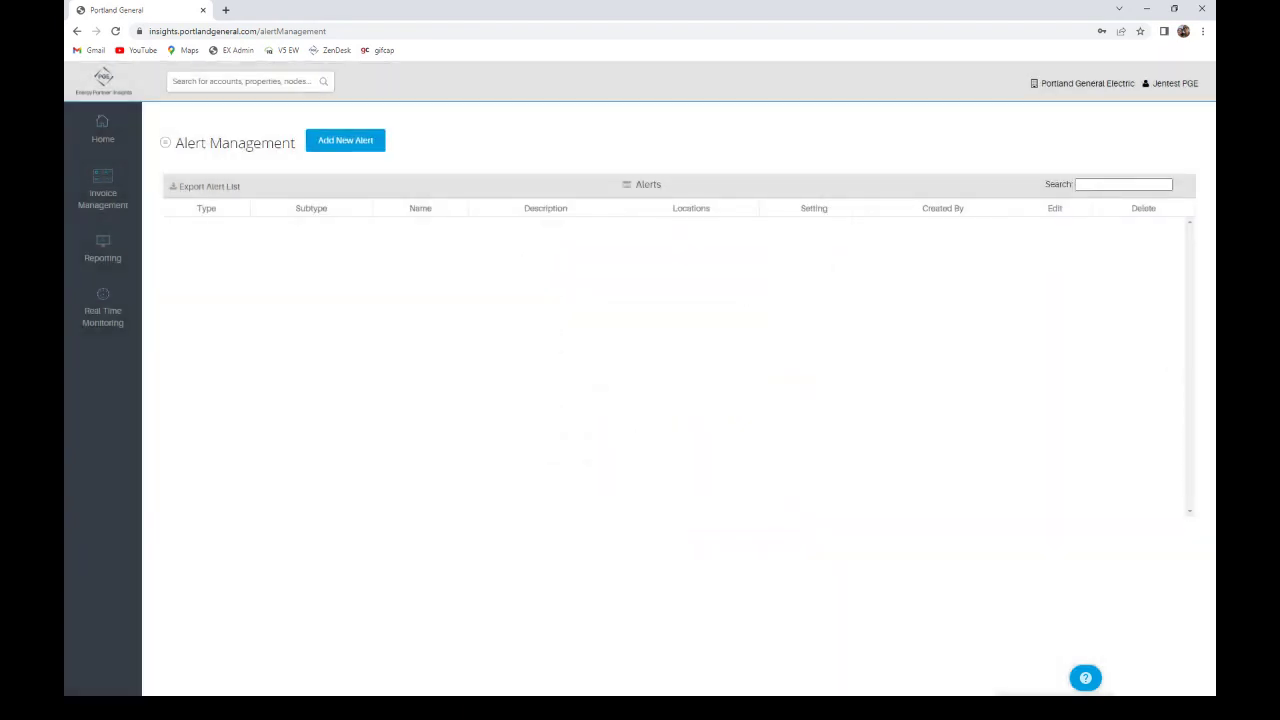
Run the Account, Property and Meter Inventory report for all Example Customer properties and export it to Excel
{"action": "left_click", "coordinate": [103, 250]}
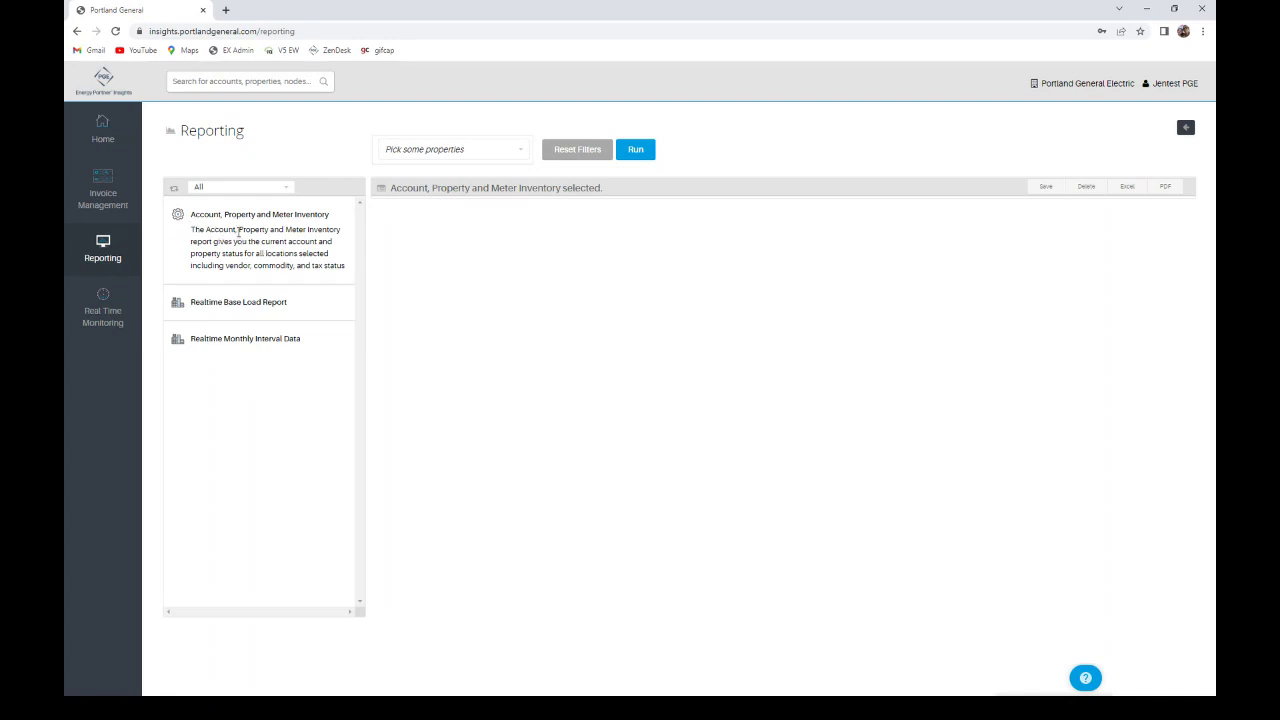
{"action": "left_click", "coordinate": [523, 154]}
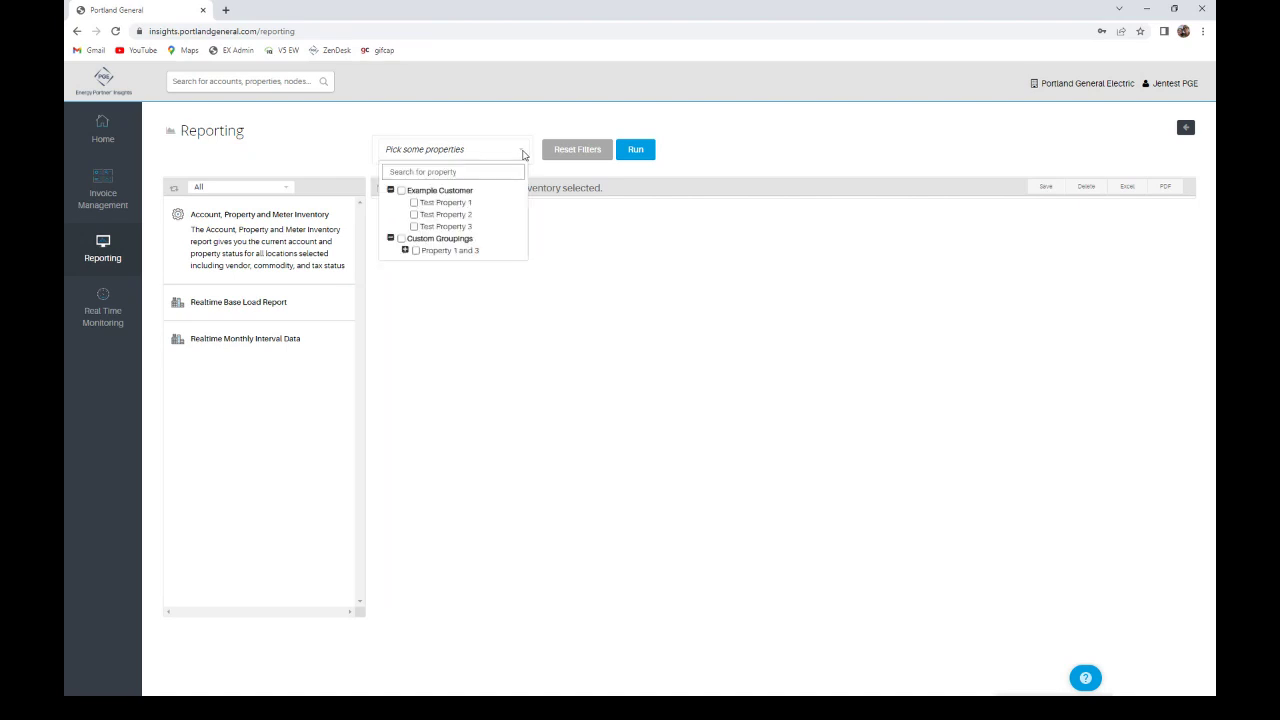
{"action": "left_click", "coordinate": [402, 191]}
{"action": "left_click", "coordinate": [646, 150]}
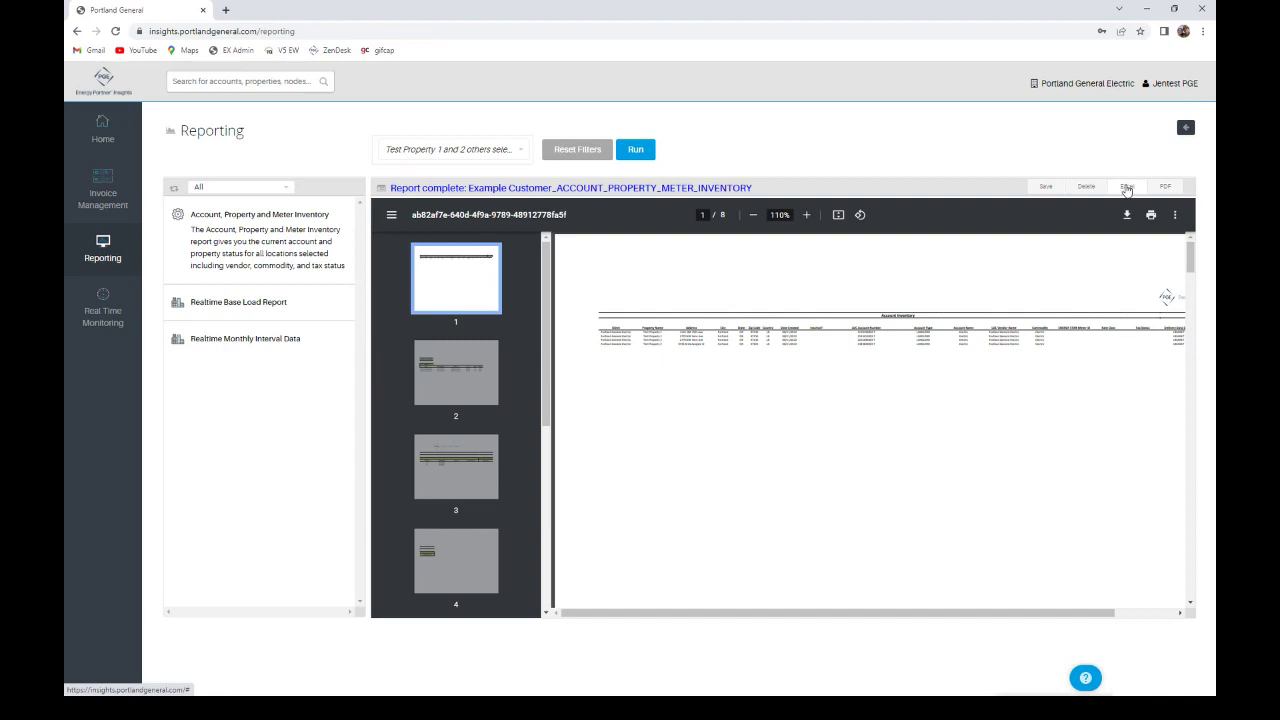
{"action": "left_click", "coordinate": [1126, 190]}
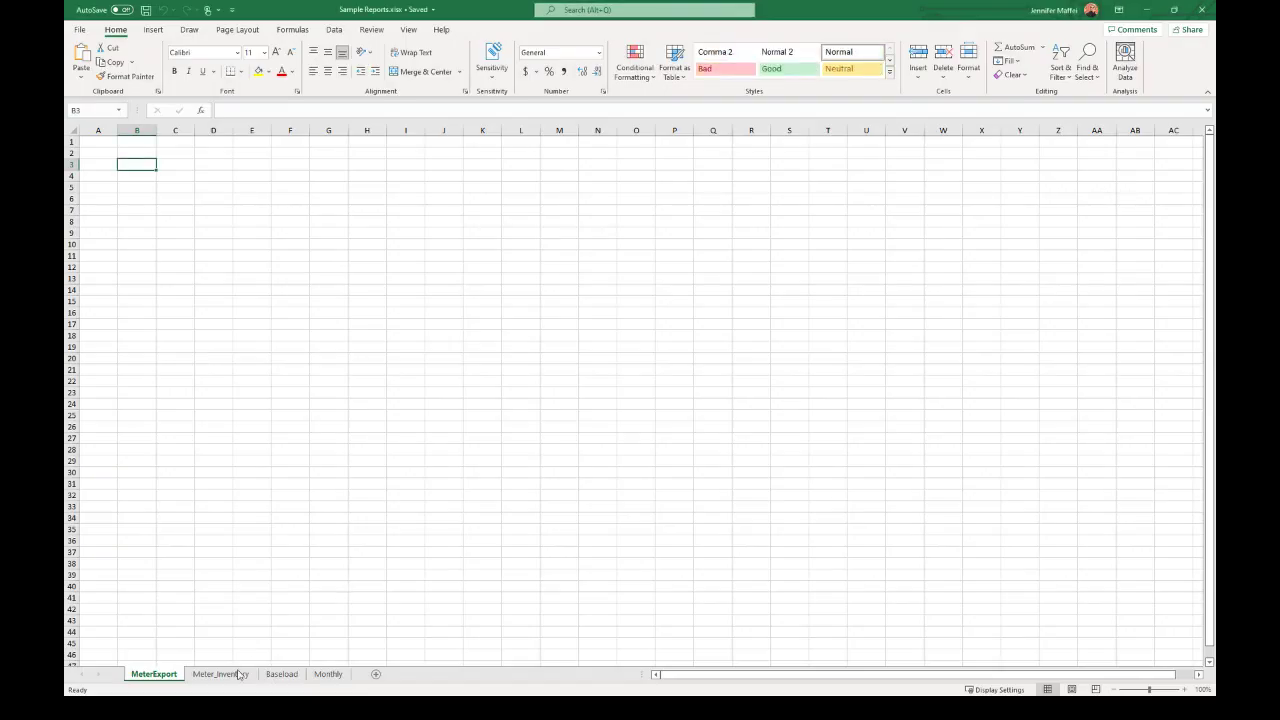
Examine the Property Name, Account, Meter Name and Meter Number columns on the Meter_Inventory sheet of Sample Reports.xlsx, and return to the browser
{"action": "left_click", "coordinate": [221, 674]}
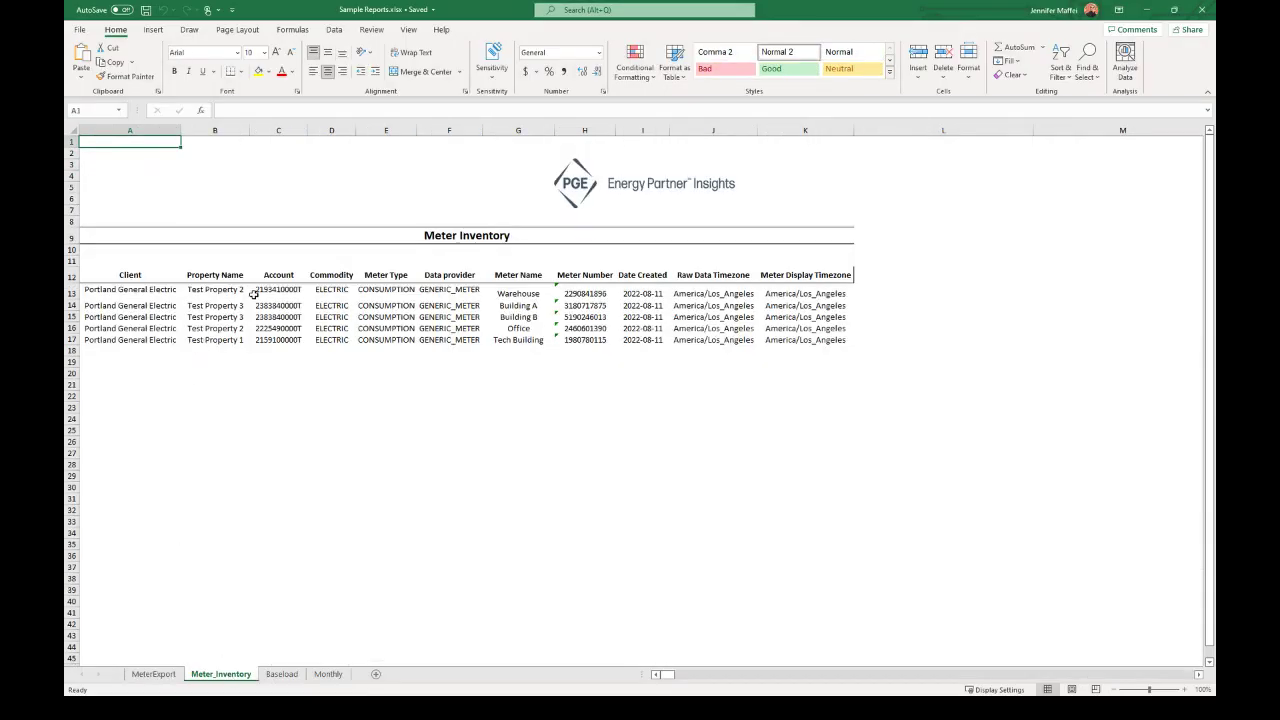
{"action": "left_click", "coordinate": [231, 131]}
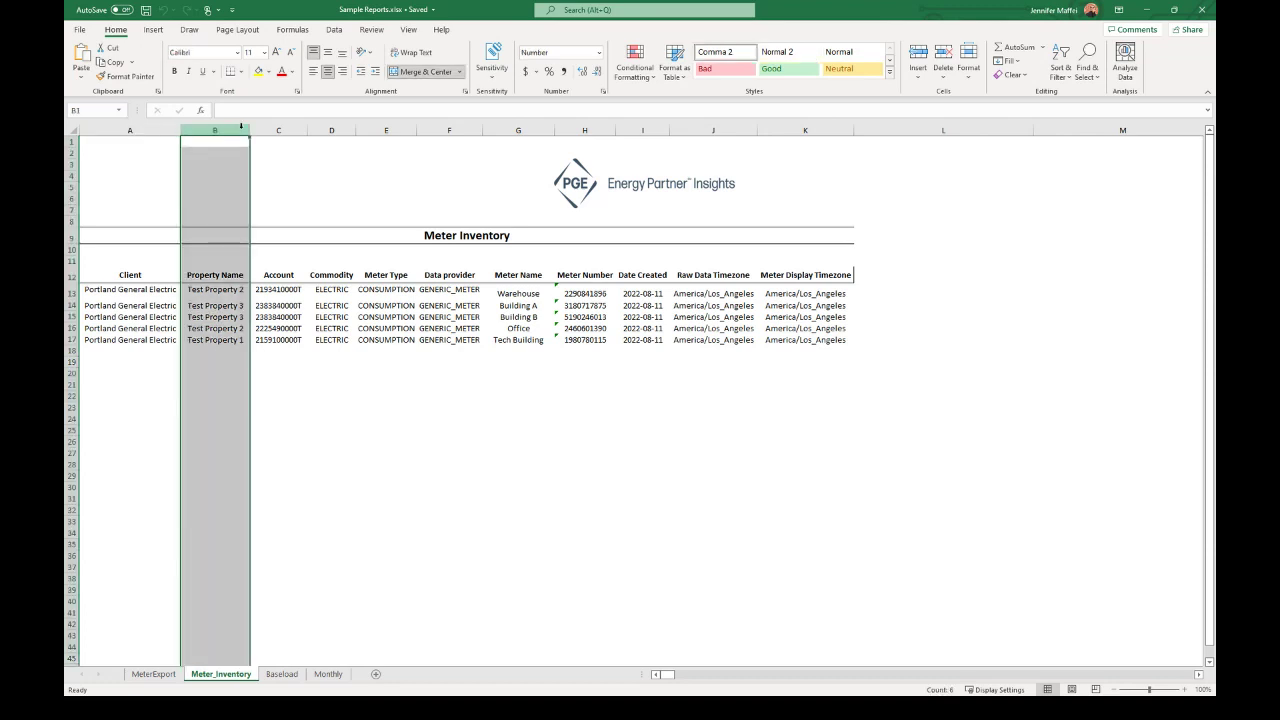
{"action": "left_click", "coordinate": [270, 126]}
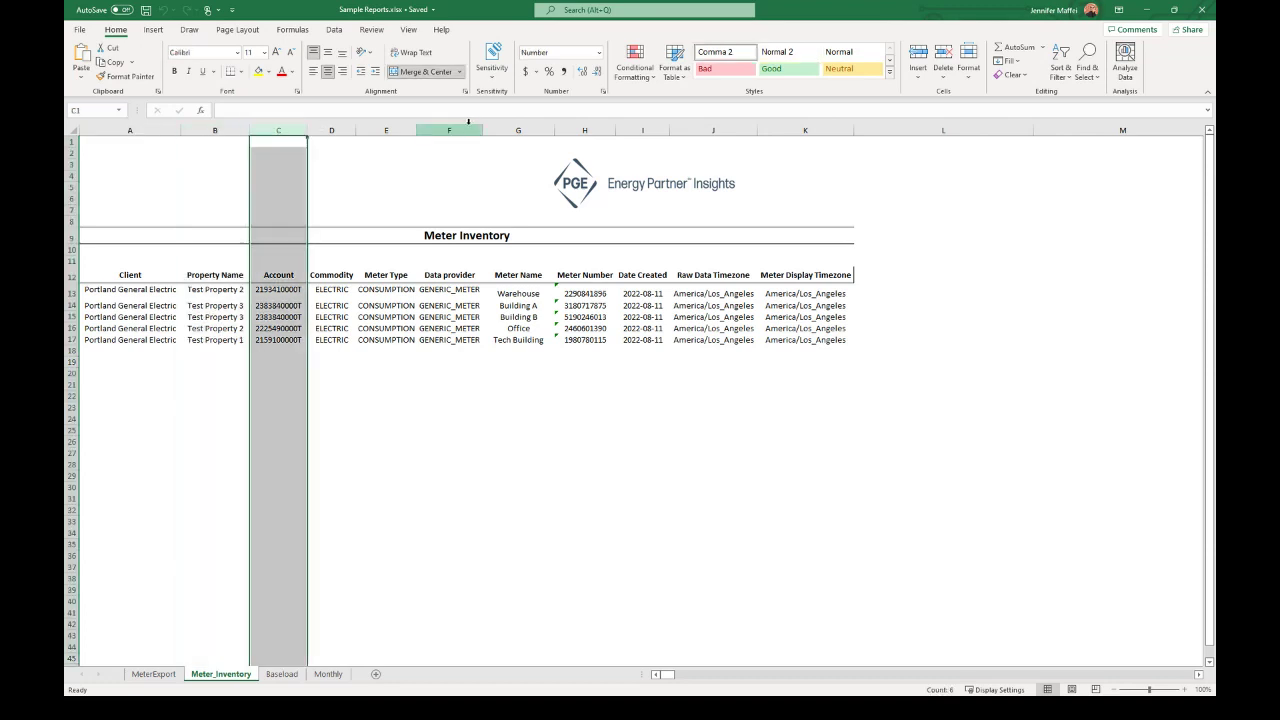
{"action": "left_click", "coordinate": [504, 125]}
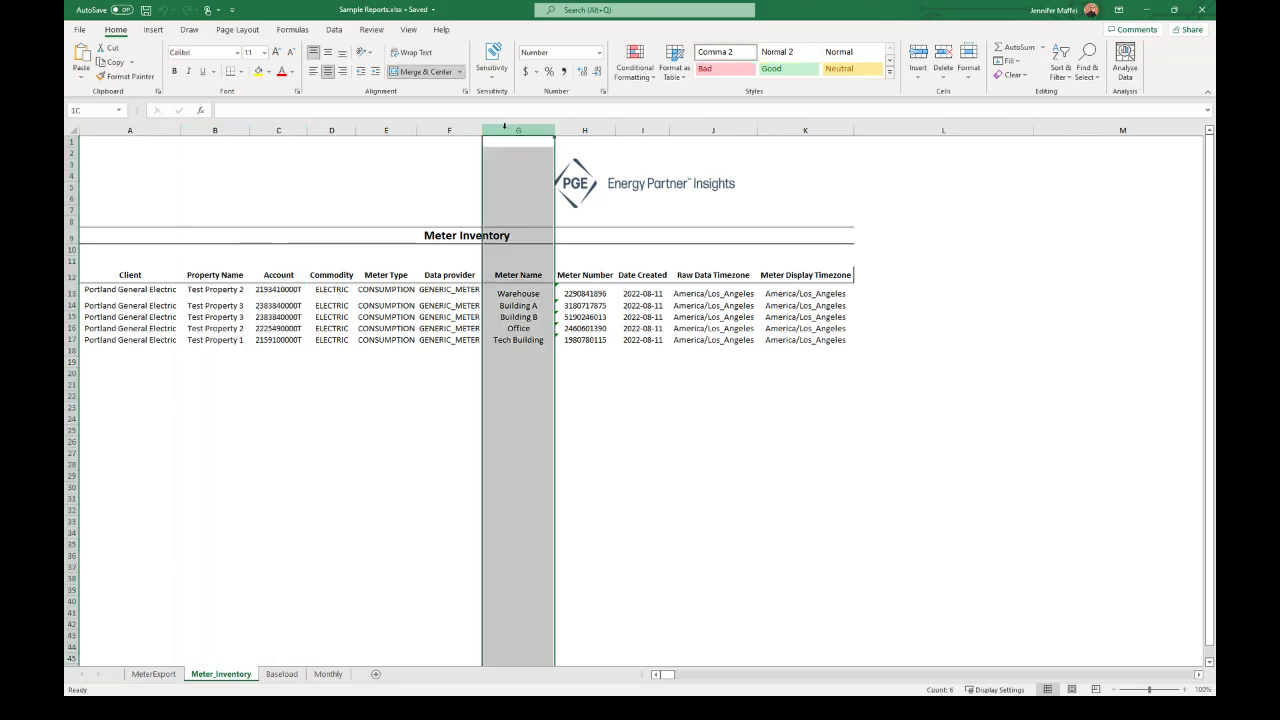
{"action": "left_click", "coordinate": [581, 122]}
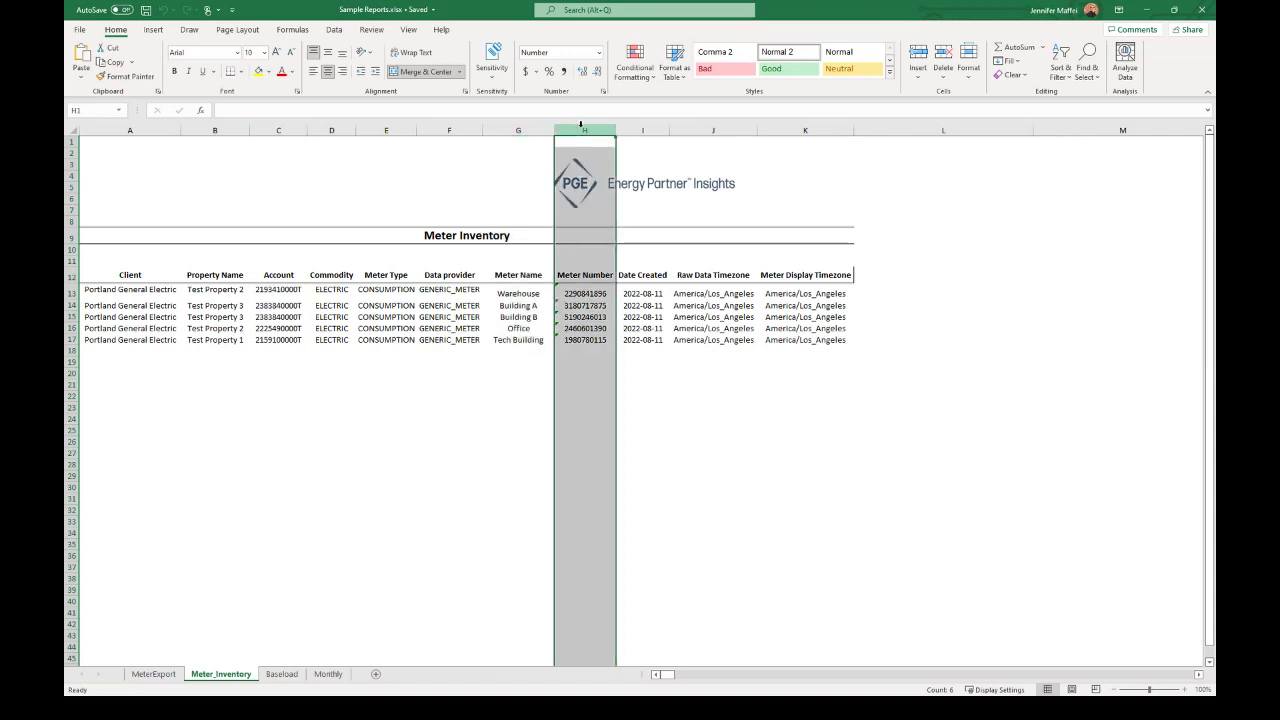
{"action": "left_click", "coordinate": [608, 340]}
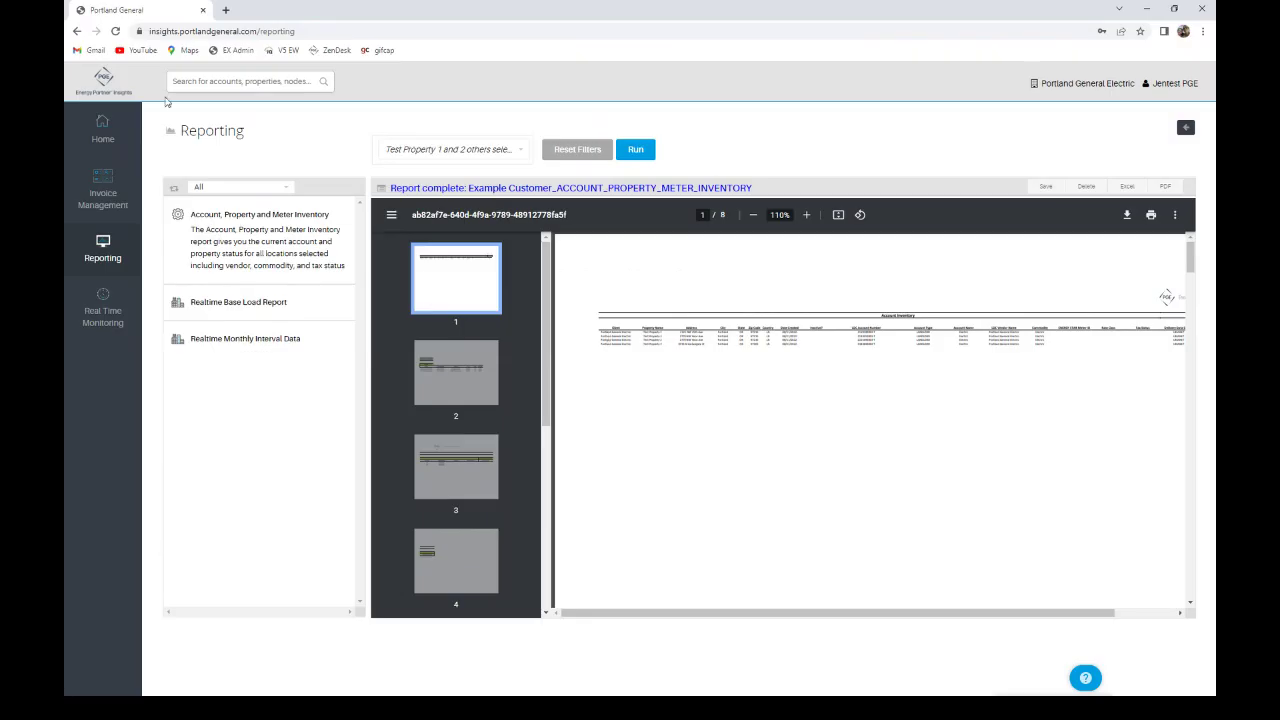
Reload the Reporting page and run the Realtime Base Load Report for Test Property 1 from 9/9/2022 to 9/16/2022
{"action": "left_click", "coordinate": [115, 31]}
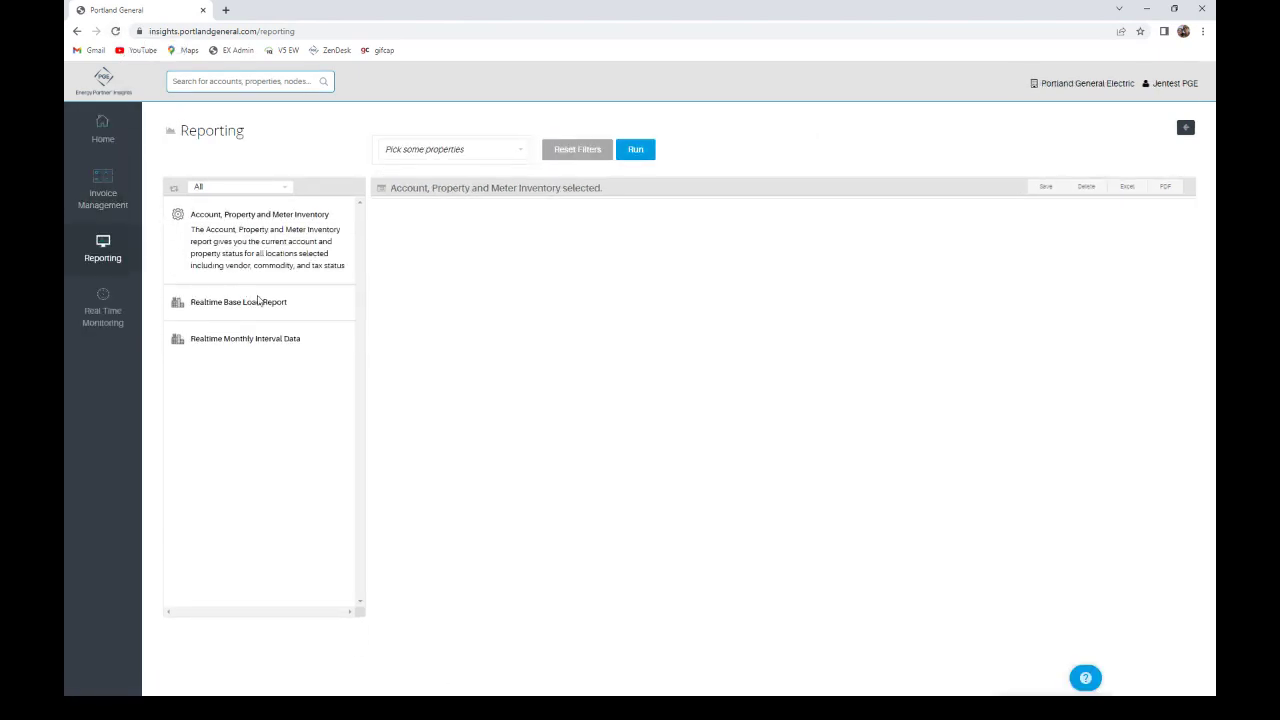
{"action": "left_click", "coordinate": [263, 302]}
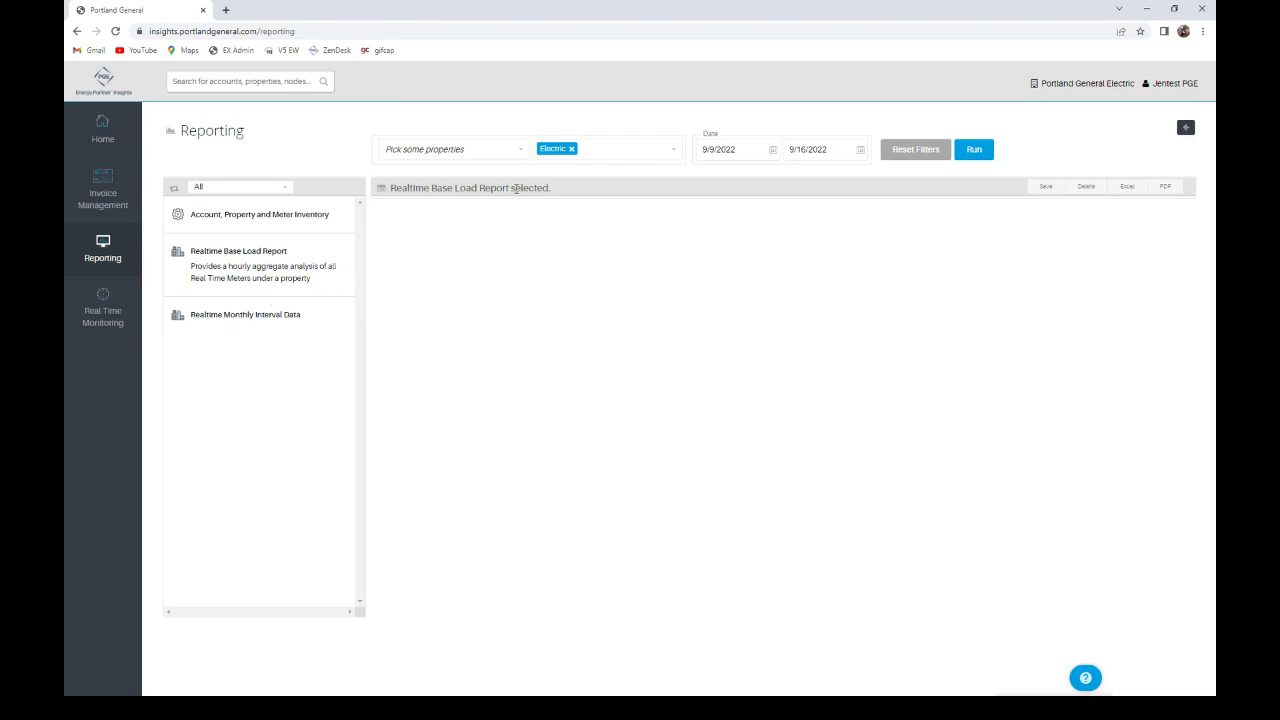
{"action": "left_click", "coordinate": [521, 155]}
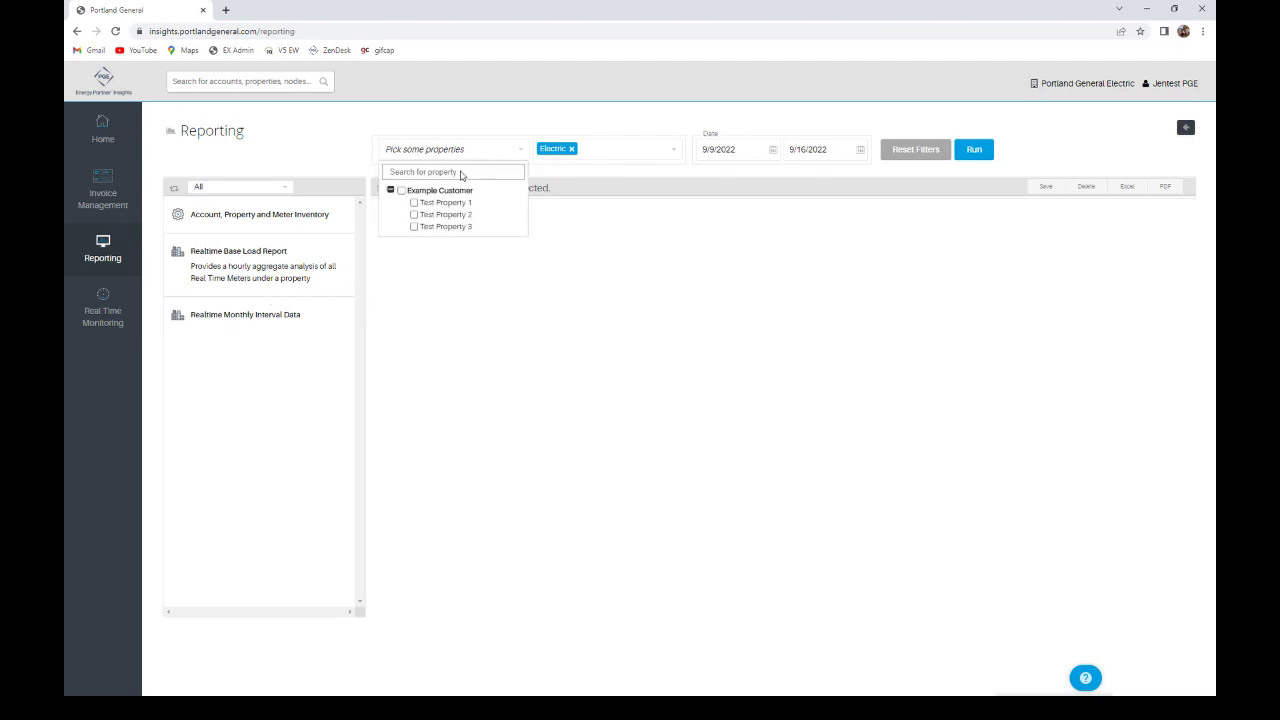
{"action": "left_click", "coordinate": [414, 204]}
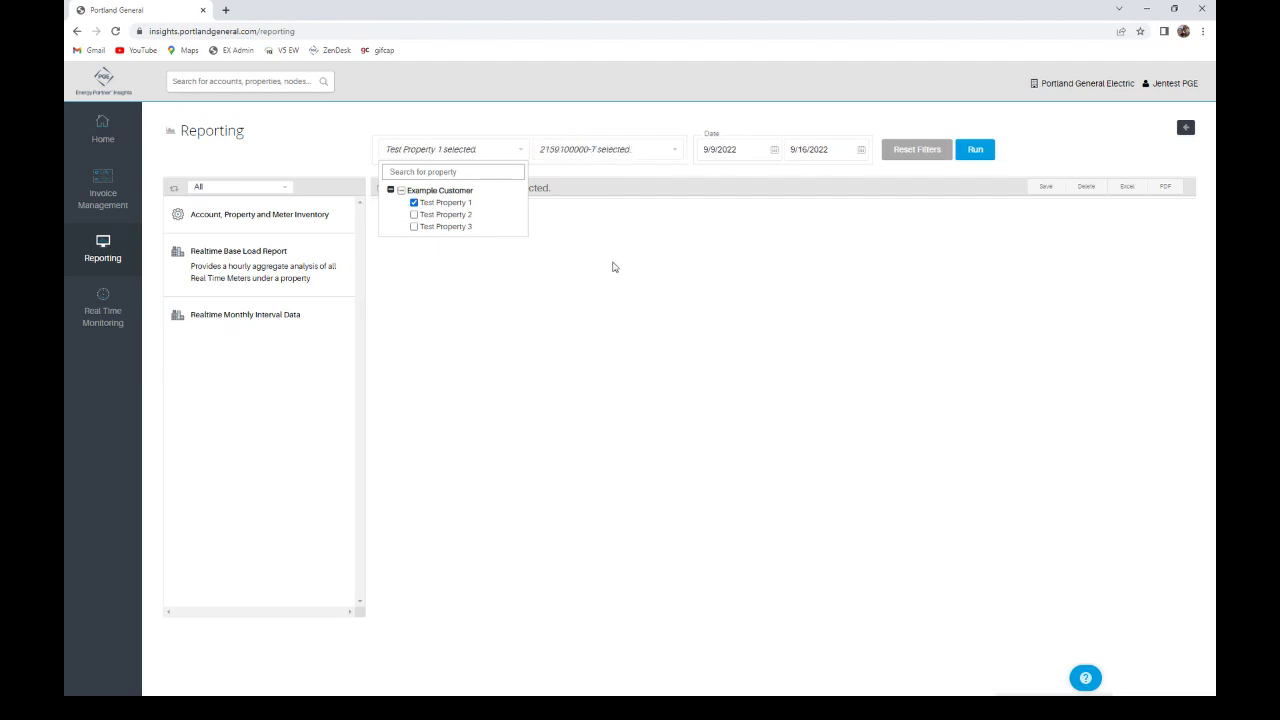
{"action": "left_click", "coordinate": [975, 150]}
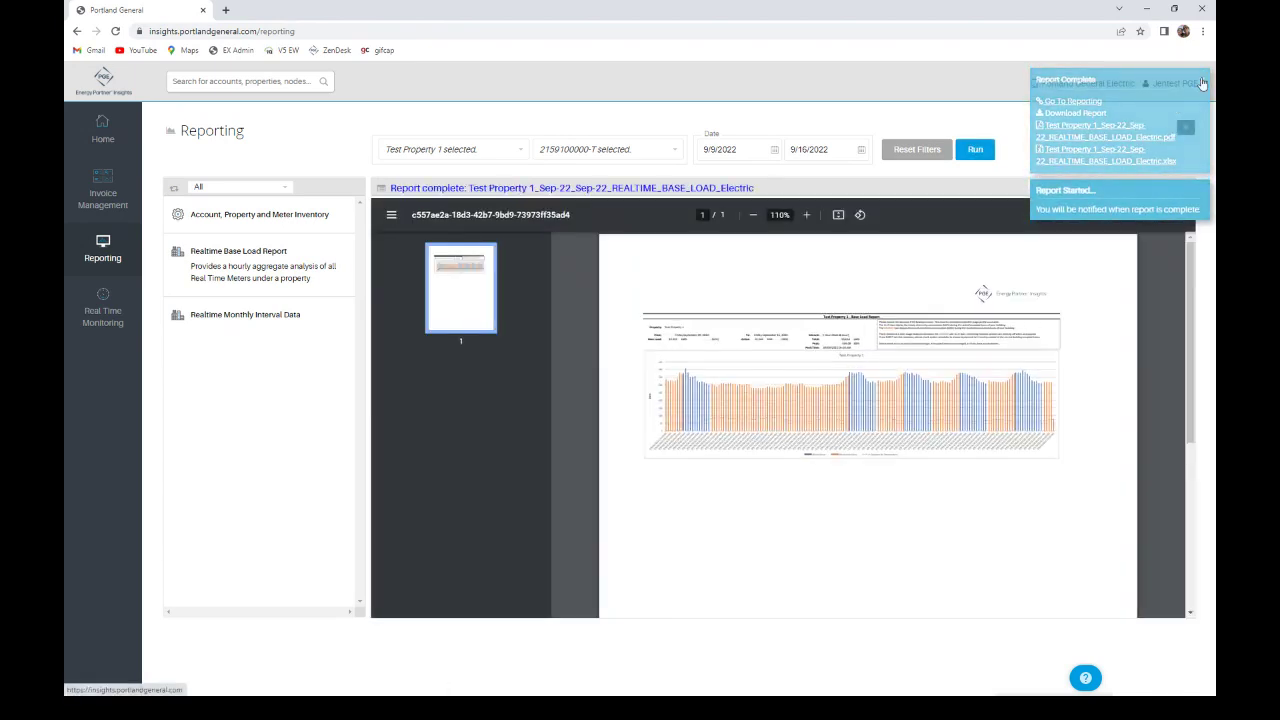
Export the base load report to Excel and view the Baseload sheet of Sample Reports.xlsx
{"action": "right_click", "coordinate": [1204, 83]}
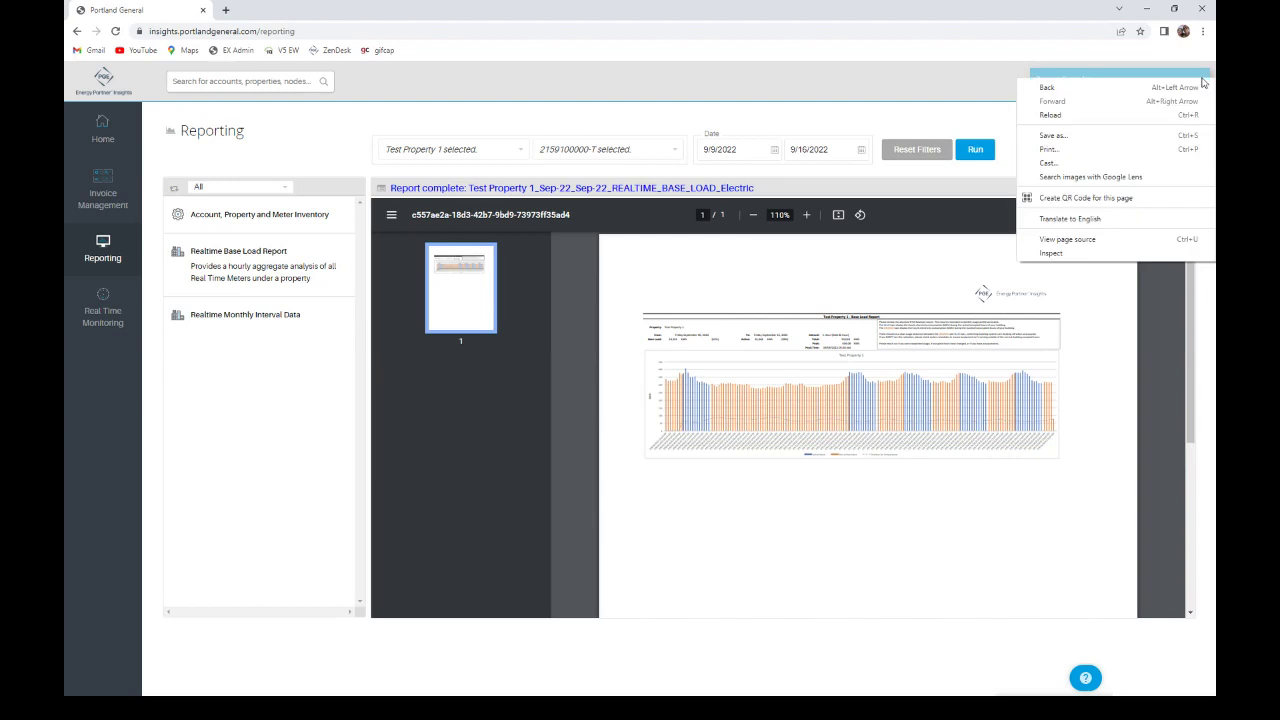
{"action": "key", "text": "Escape"}
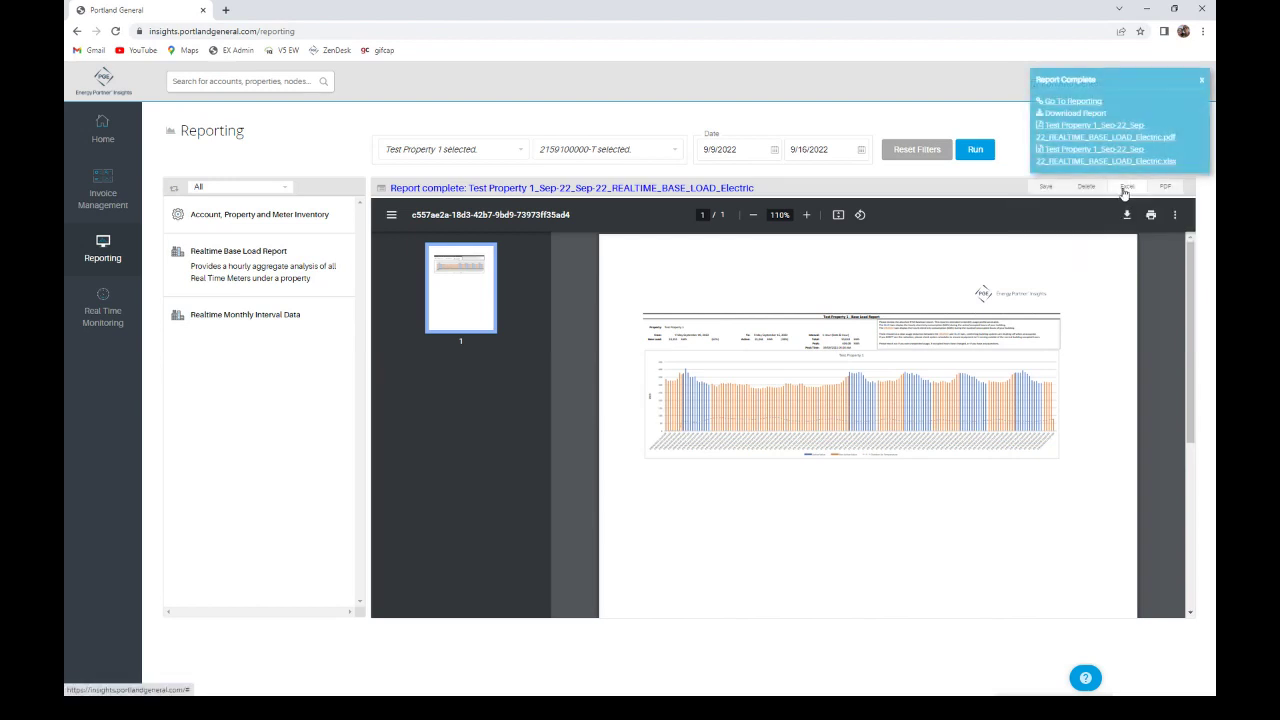
{"action": "left_click", "coordinate": [1127, 186]}
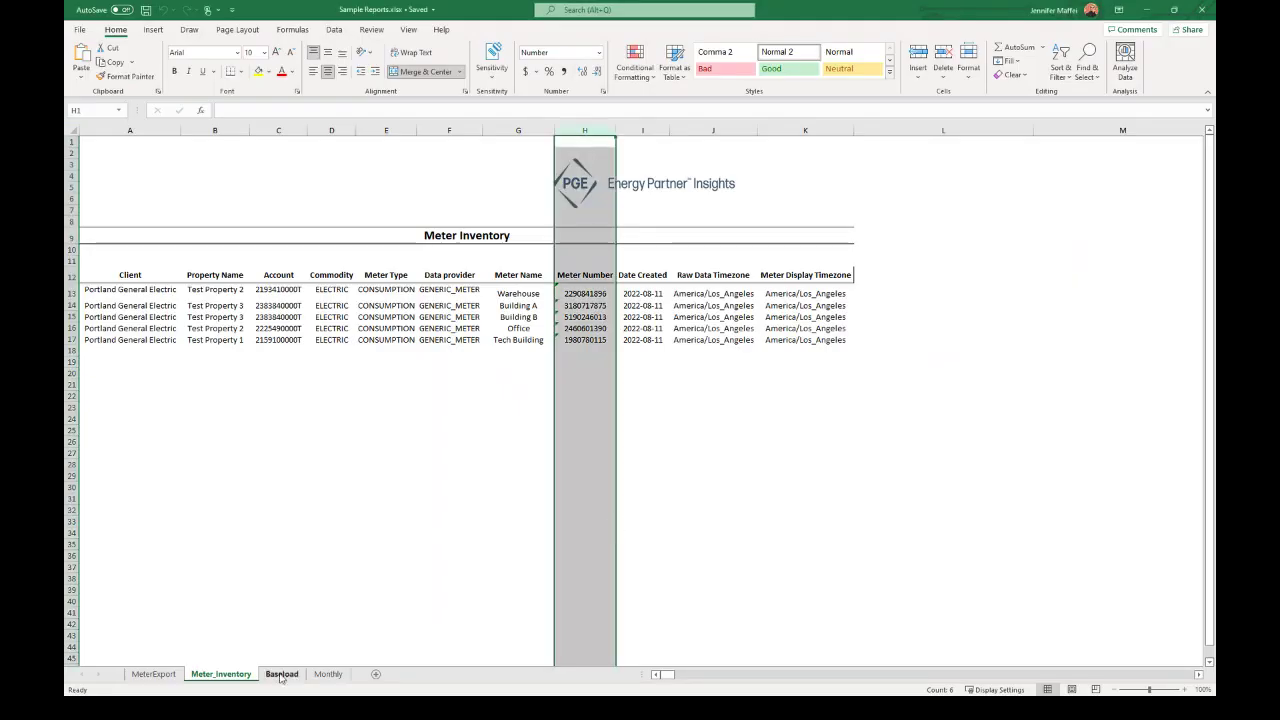
{"action": "left_click", "coordinate": [282, 675]}
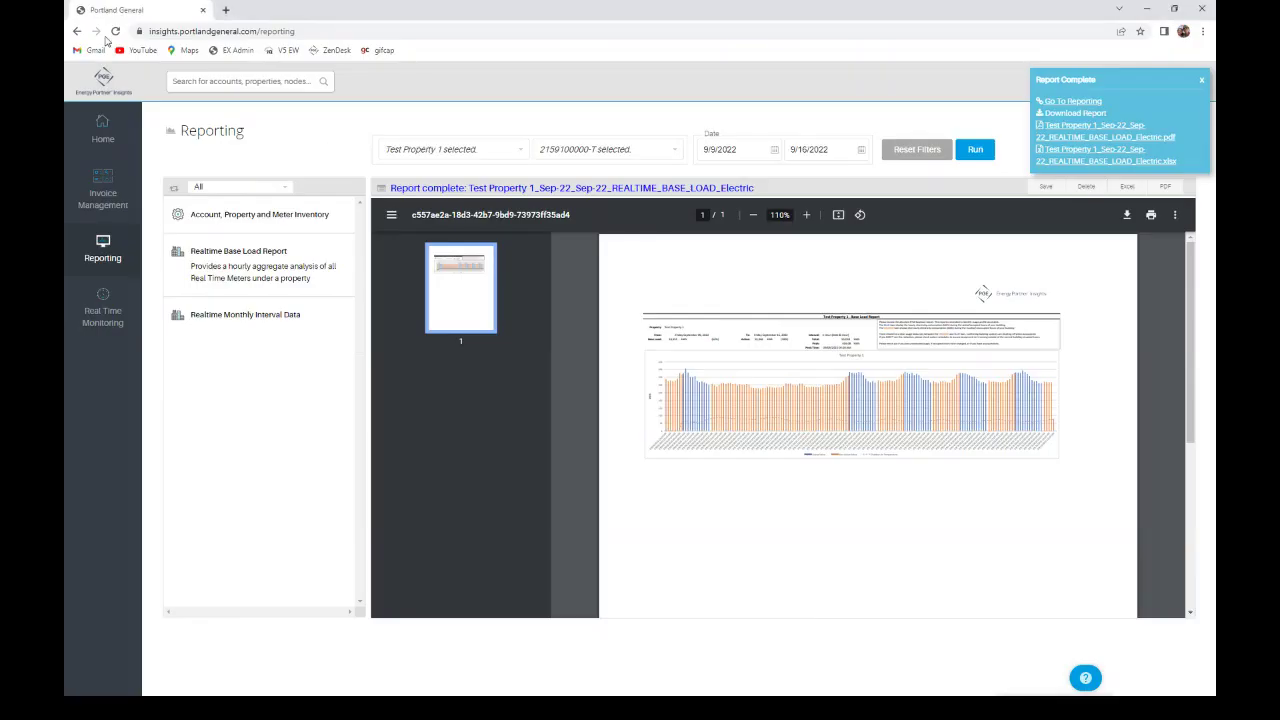
Reload the Reporting page and run Realtime Monthly Interval Data for all Example Customer properties from Sep 2021 to Aug 2022, dismissing the completion notice
{"action": "left_click", "coordinate": [115, 31]}
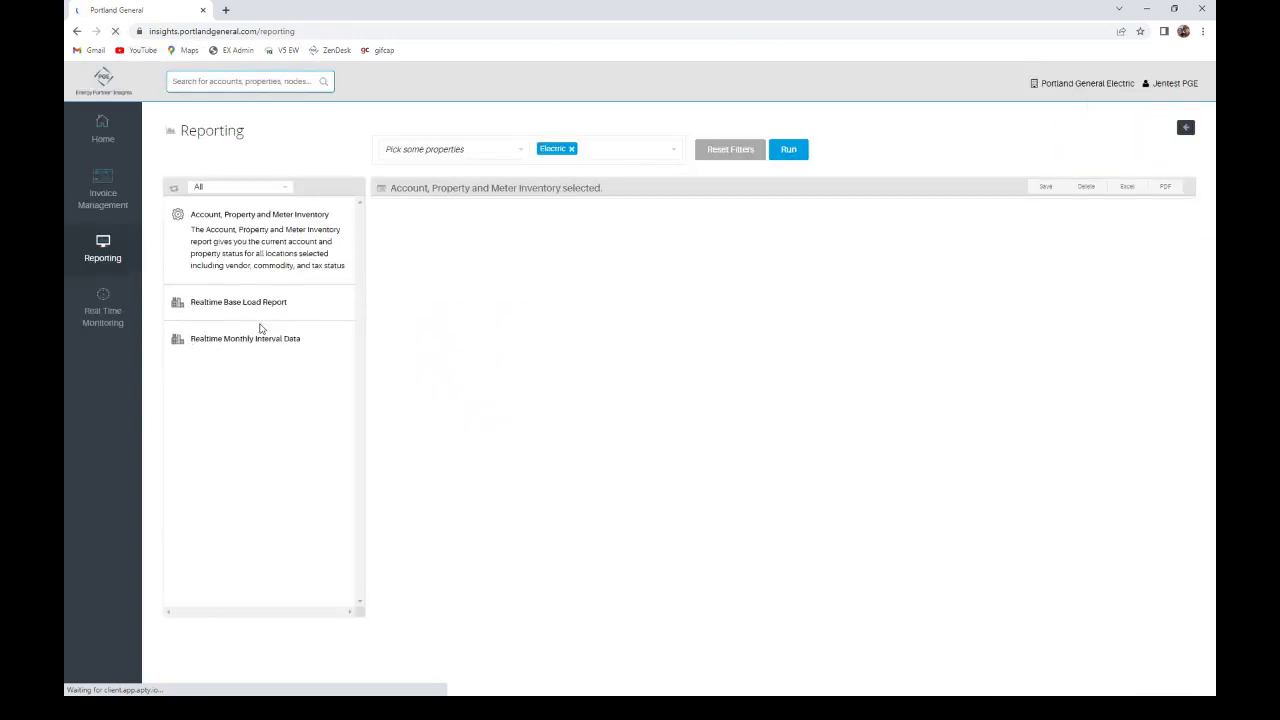
{"action": "left_click", "coordinate": [279, 340]}
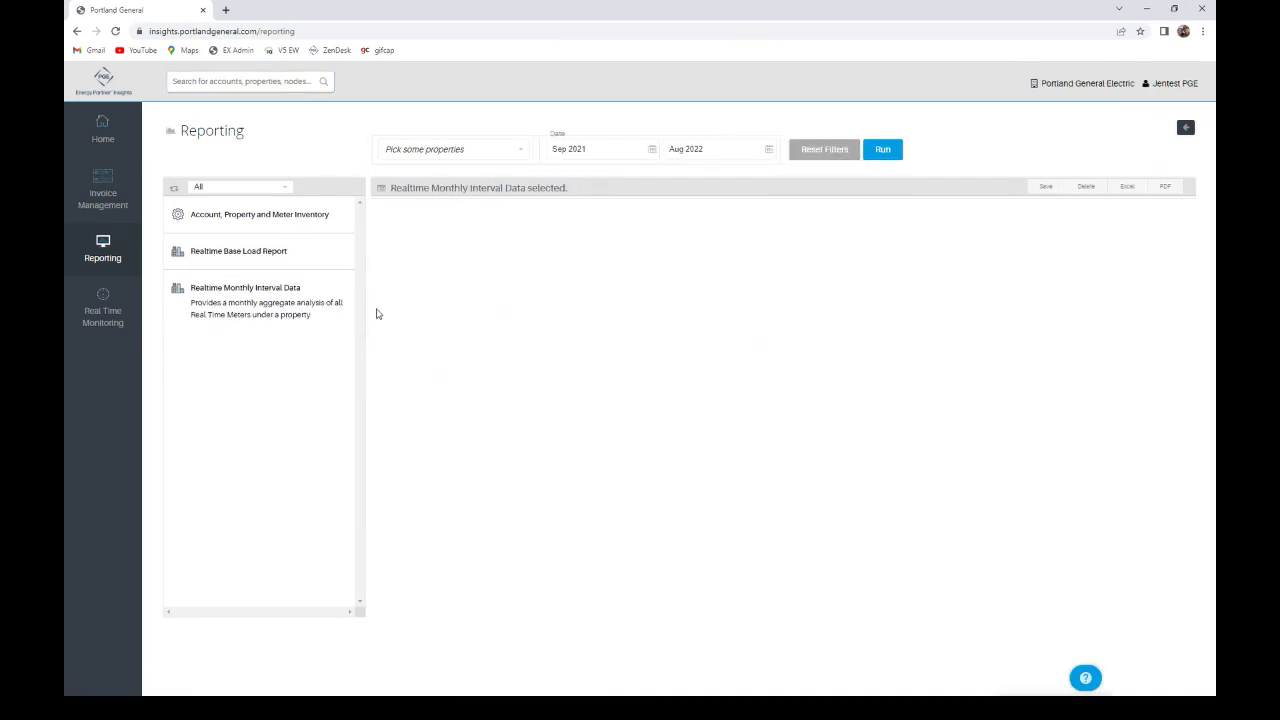
{"action": "left_click", "coordinate": [522, 154]}
{"action": "left_click", "coordinate": [402, 191]}
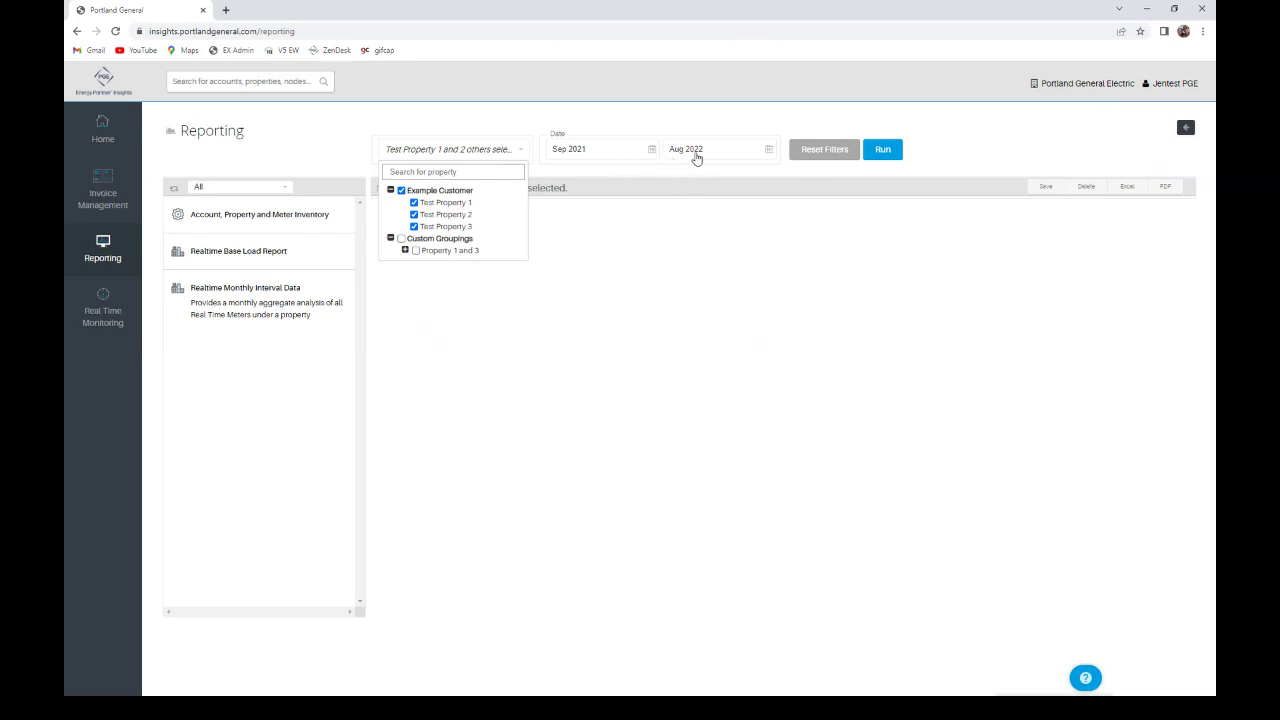
{"action": "left_click", "coordinate": [883, 152]}
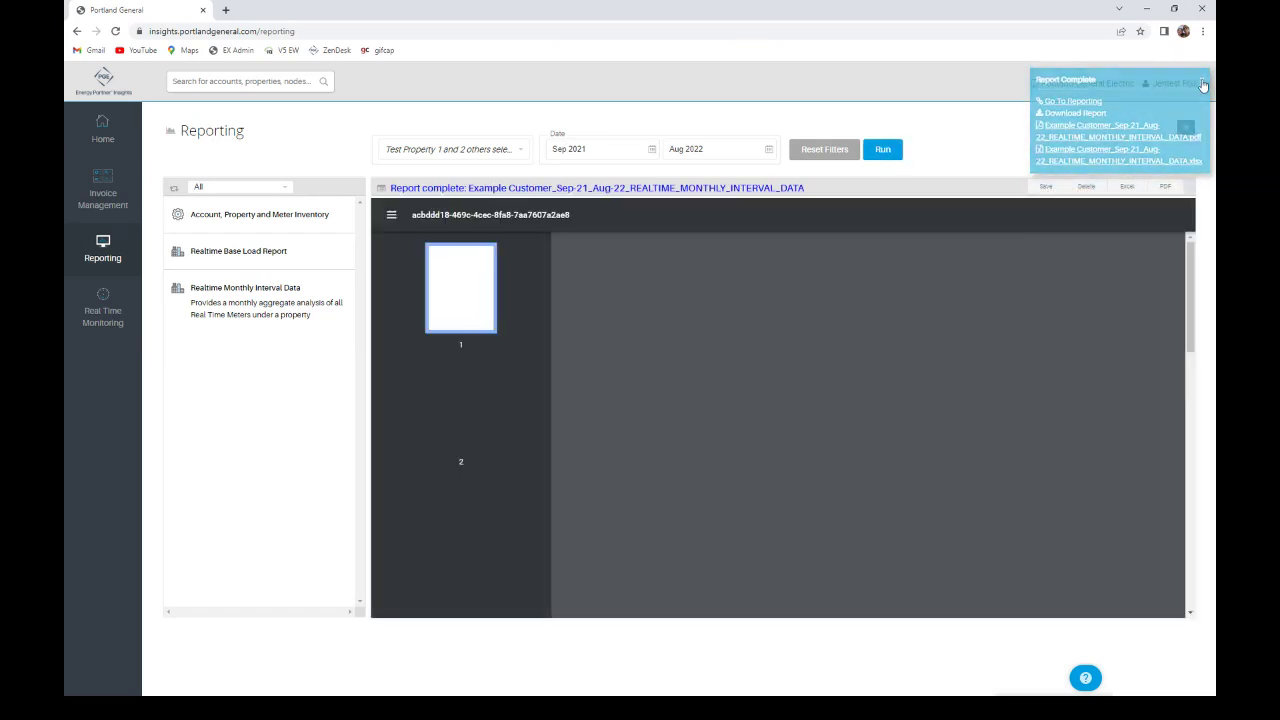
{"action": "left_click", "coordinate": [1202, 80]}
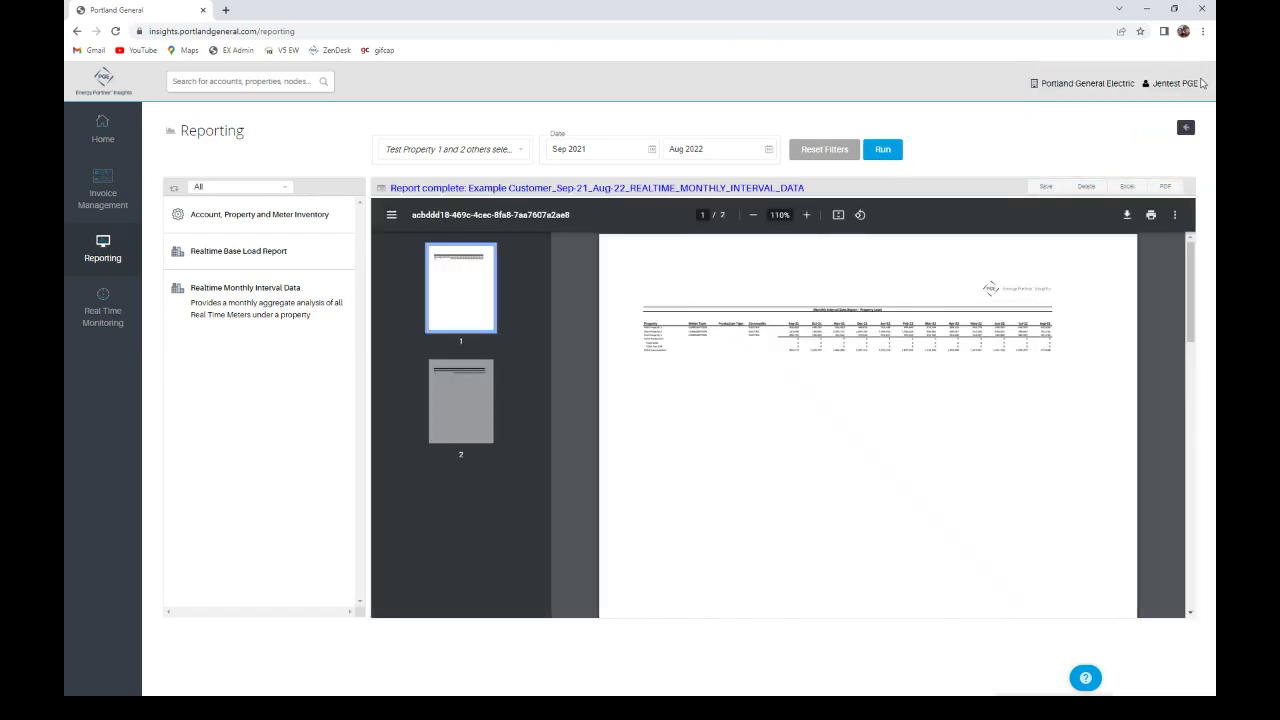
Export the monthly interval report to Excel, view the Monthly sheet of Sample Reports.xlsx, and return to the browser
{"action": "left_click", "coordinate": [1128, 188]}
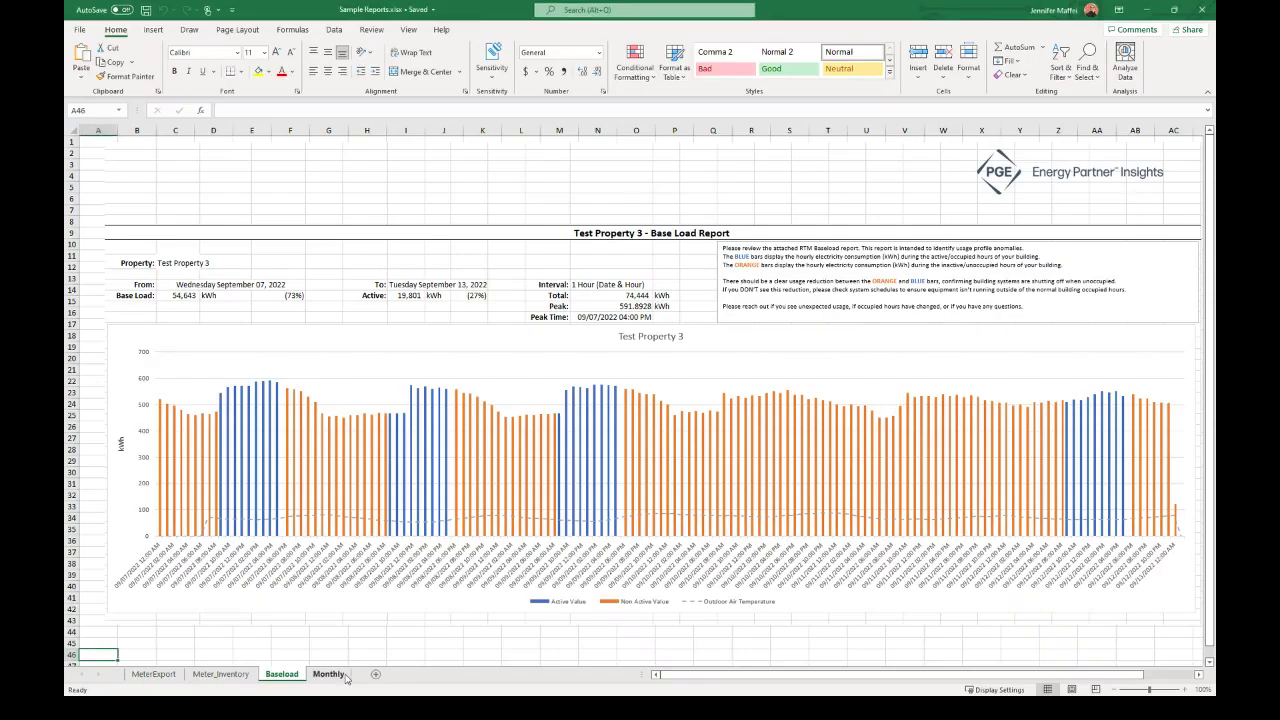
{"action": "left_click", "coordinate": [338, 676]}
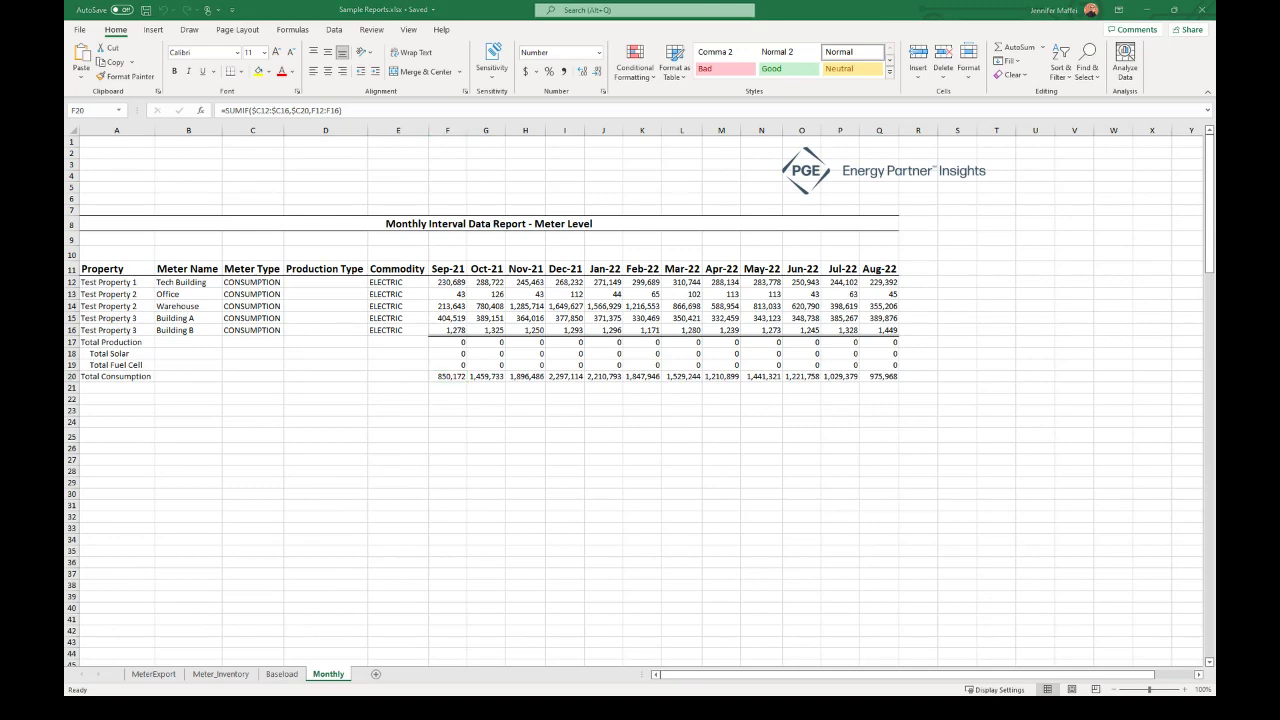
{"action": "key", "text": "alt+Tab"}
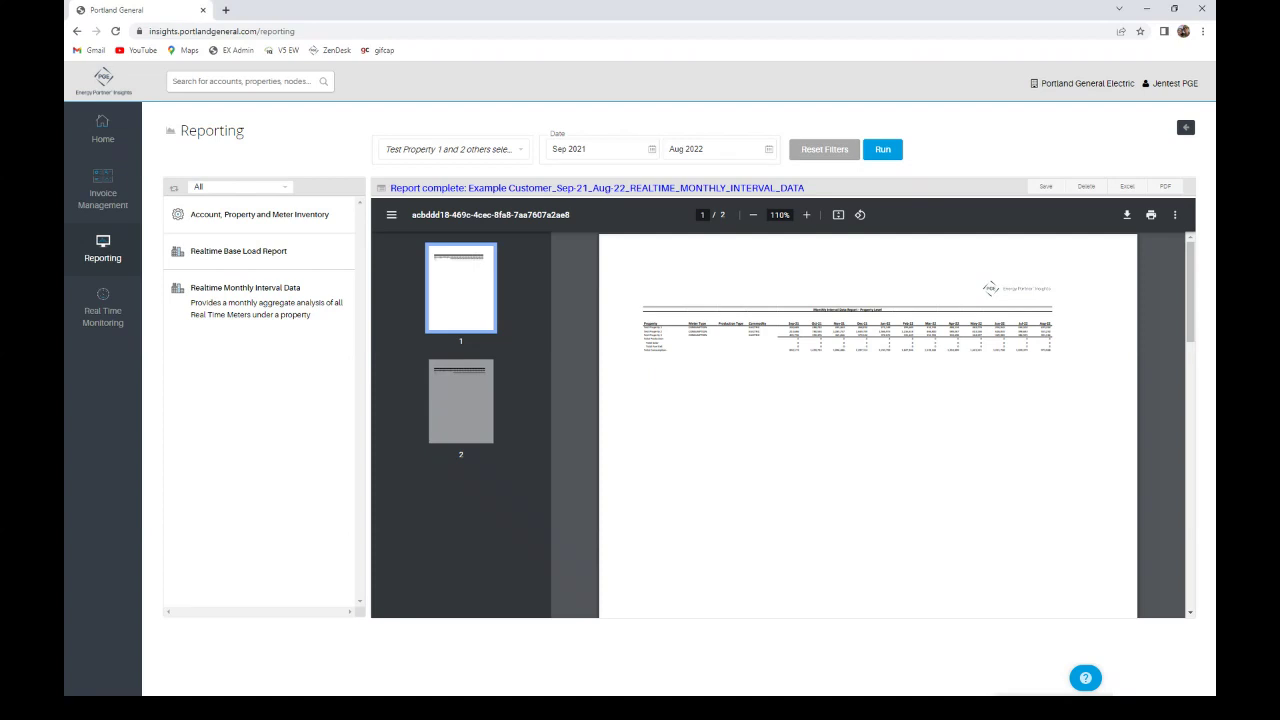
Look through the help topics, open the support ticket request page, and show the available request types
{"action": "left_click", "coordinate": [1086, 678]}
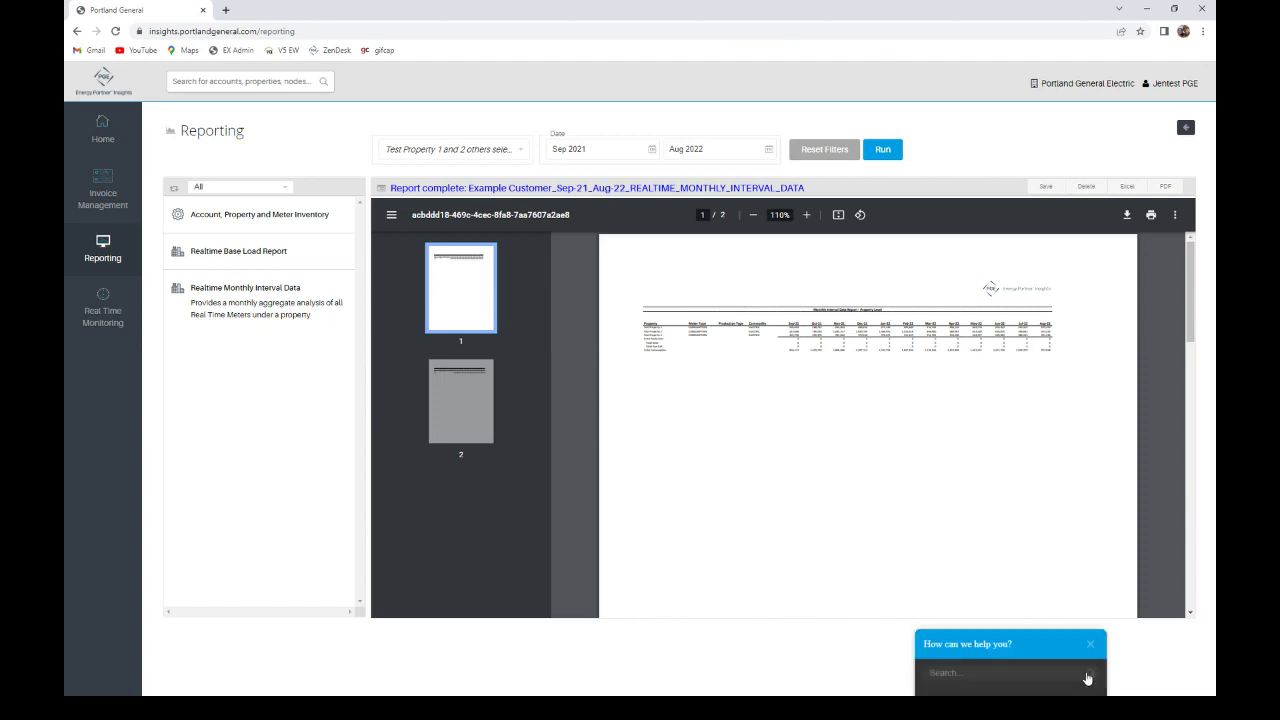
{"action": "scroll", "coordinate": [1064, 595], "scroll_direction": "down", "scroll_amount": 3}
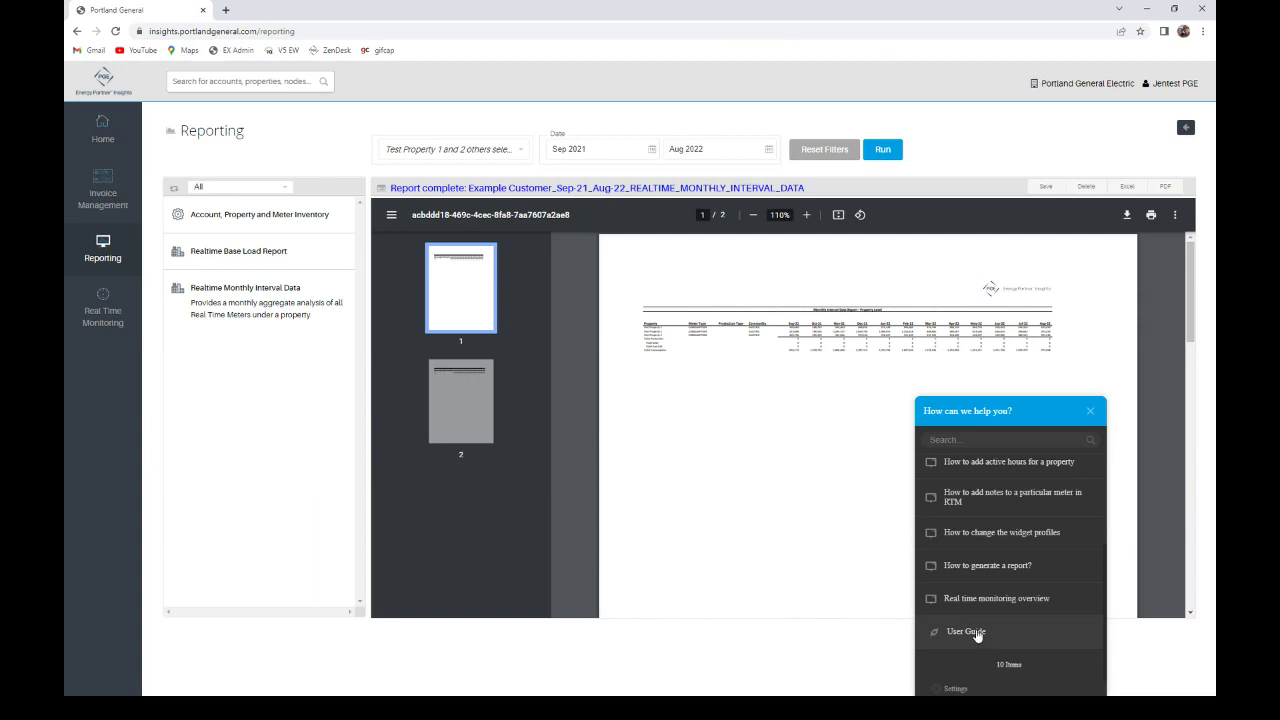
{"action": "scroll", "coordinate": [977, 636], "scroll_direction": "up", "scroll_amount": 3}
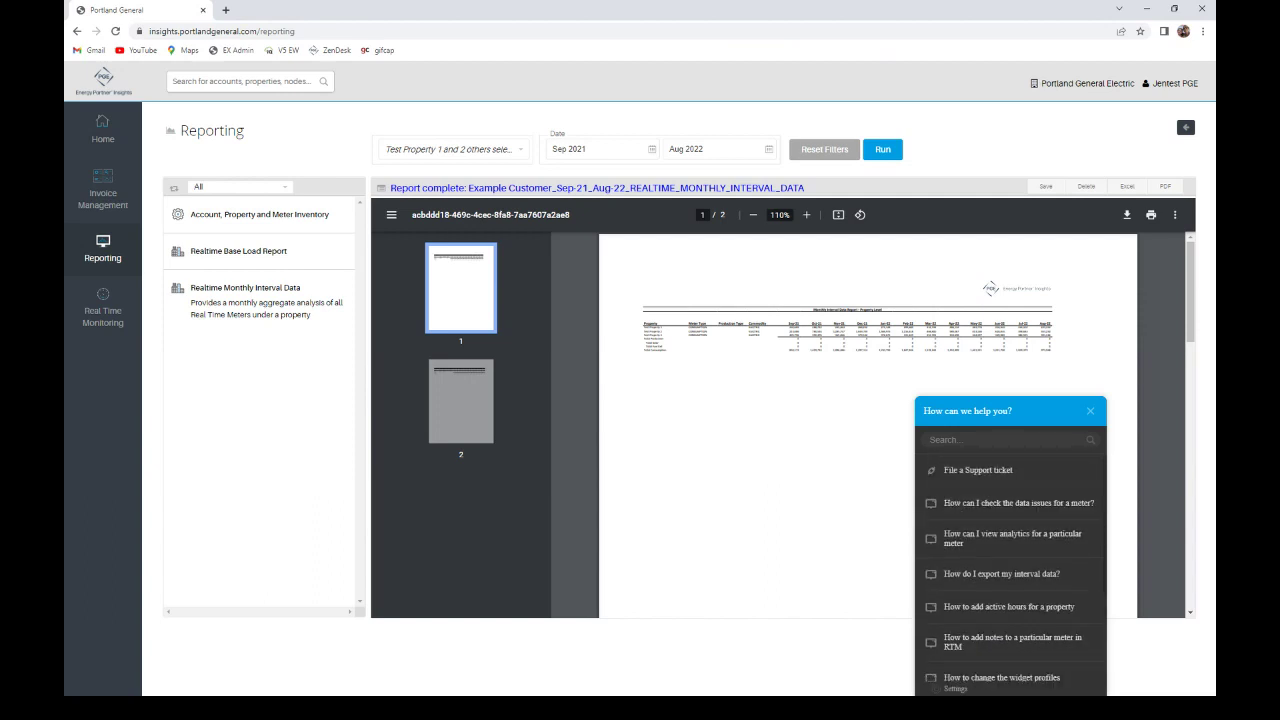
{"action": "left_click", "coordinate": [958, 471]}
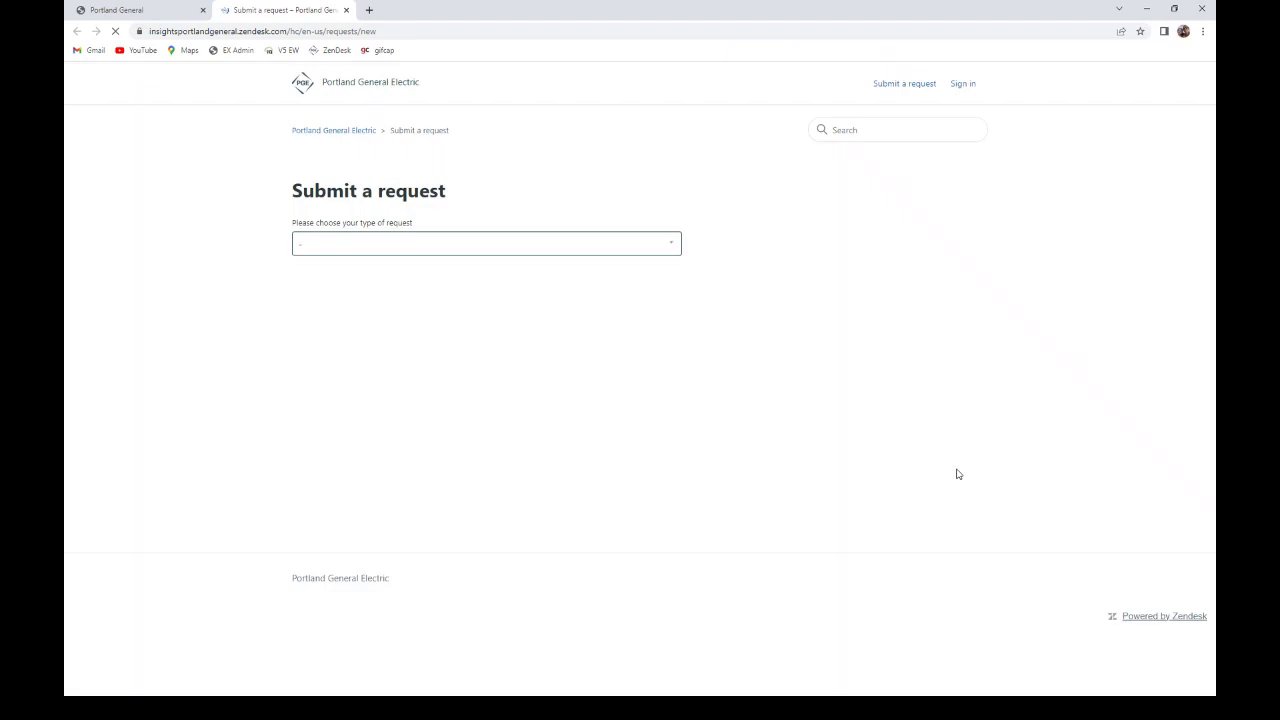
{"action": "left_click", "coordinate": [673, 247]}
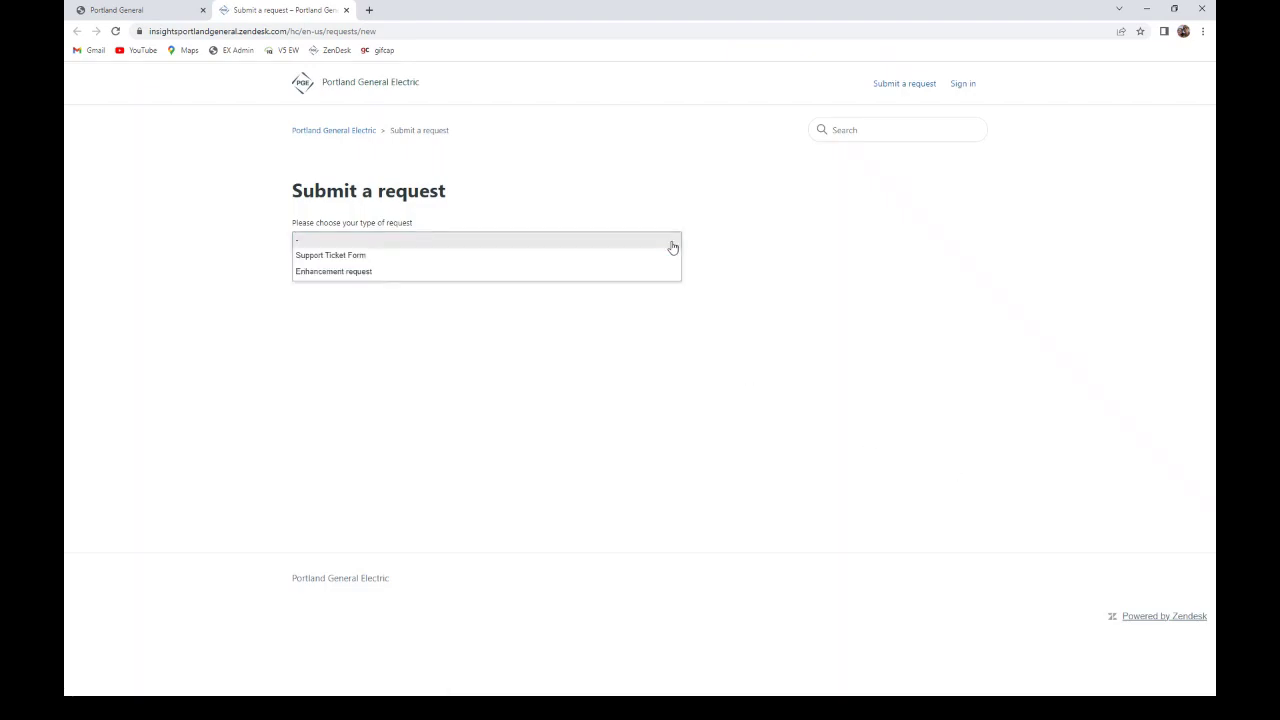